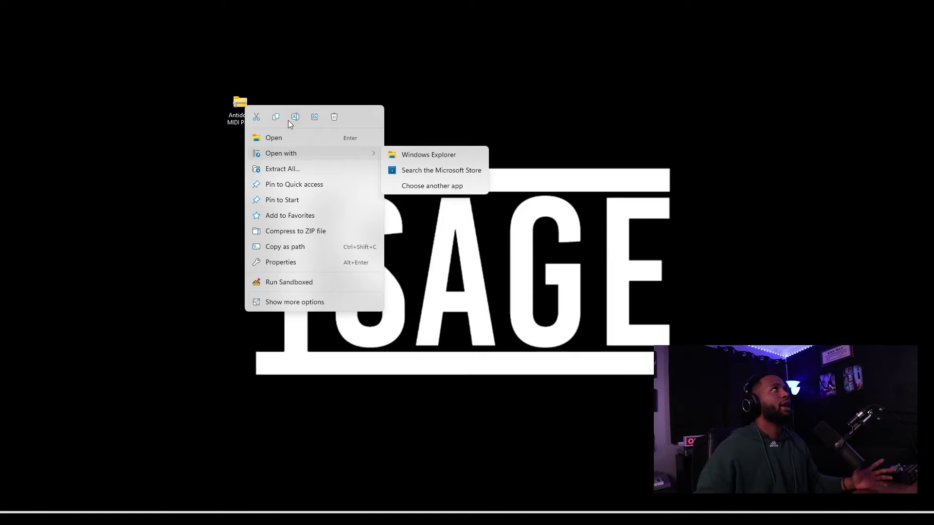
Step: Extract the zipped Antidote MIDI Pack into a folder of the same name on the desktop
click(297, 171)
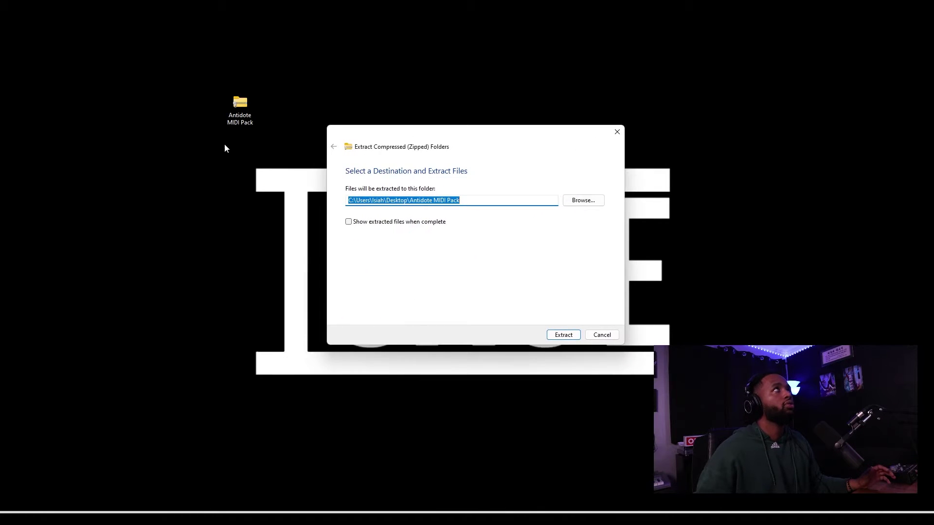
click(561, 339)
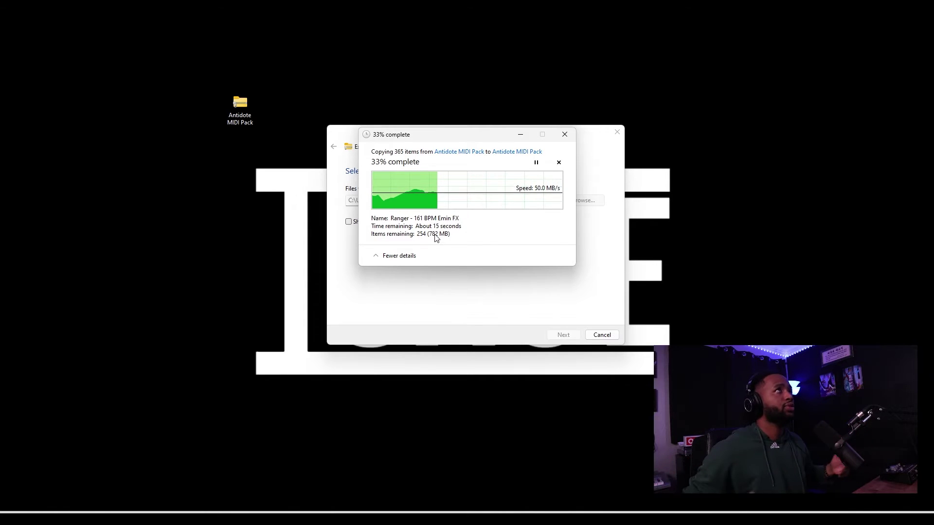
drag(351, 109, 338, 121)
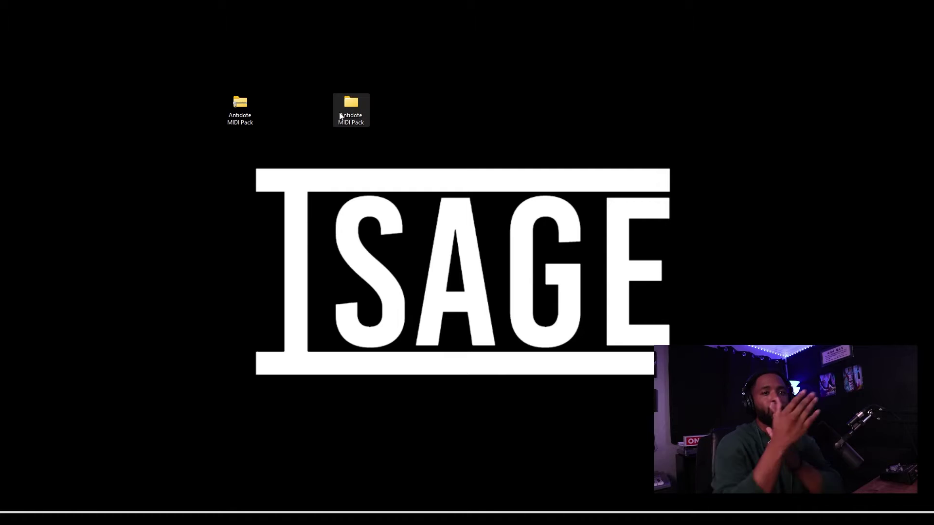
Step: Browse the LaCie (H:) drive to Isage Beats\Zays Library and check the contents of its Go To subfolder
click(520, 513)
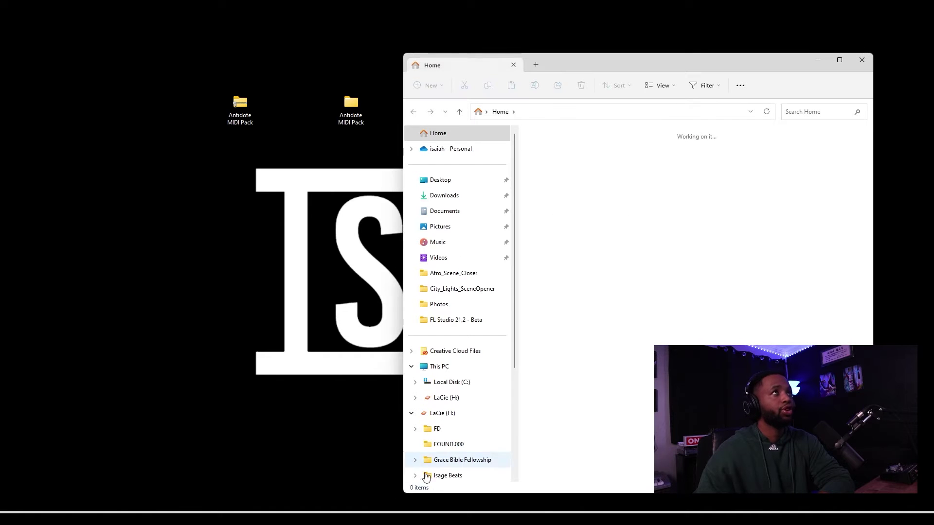
click(442, 397)
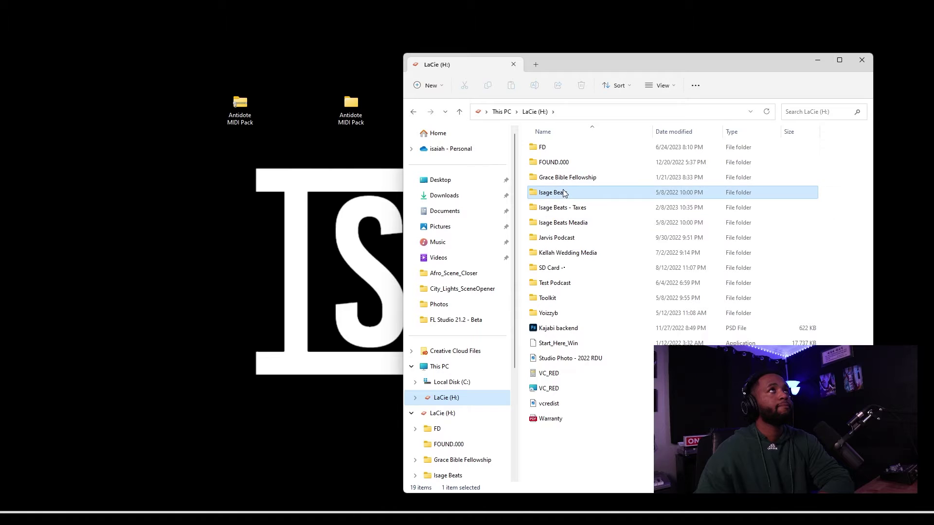
double_click(559, 192)
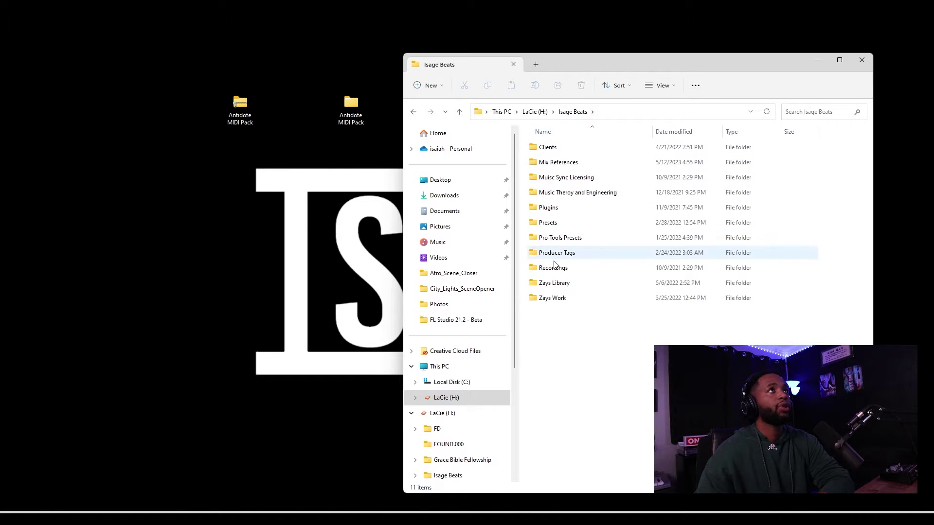
double_click(557, 284)
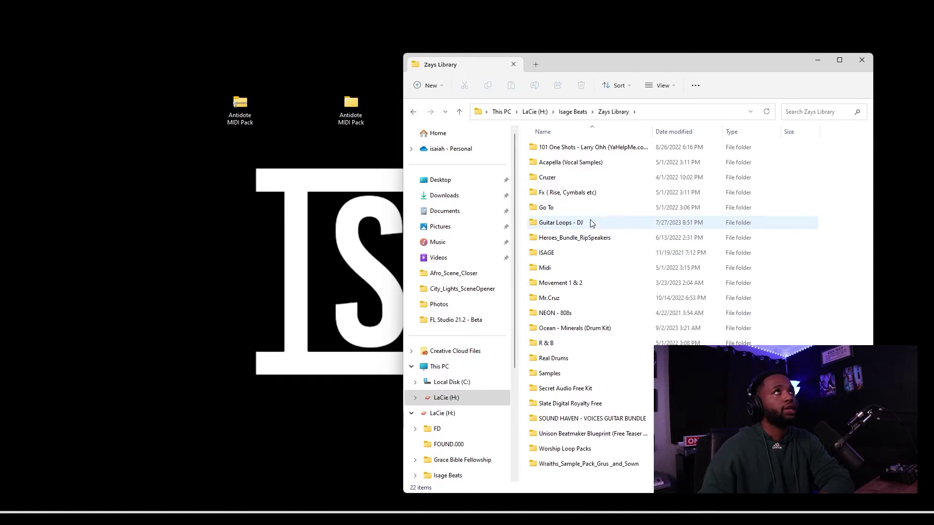
double_click(582, 207)
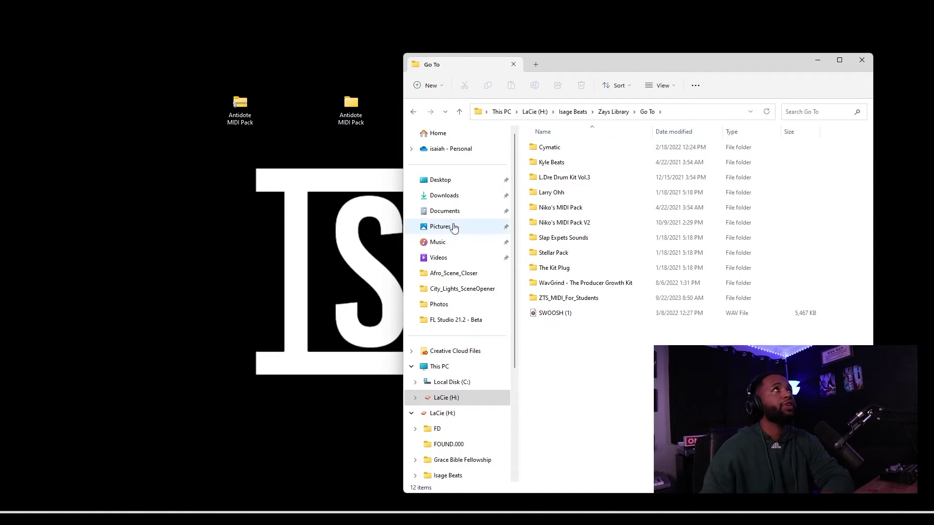
click(413, 113)
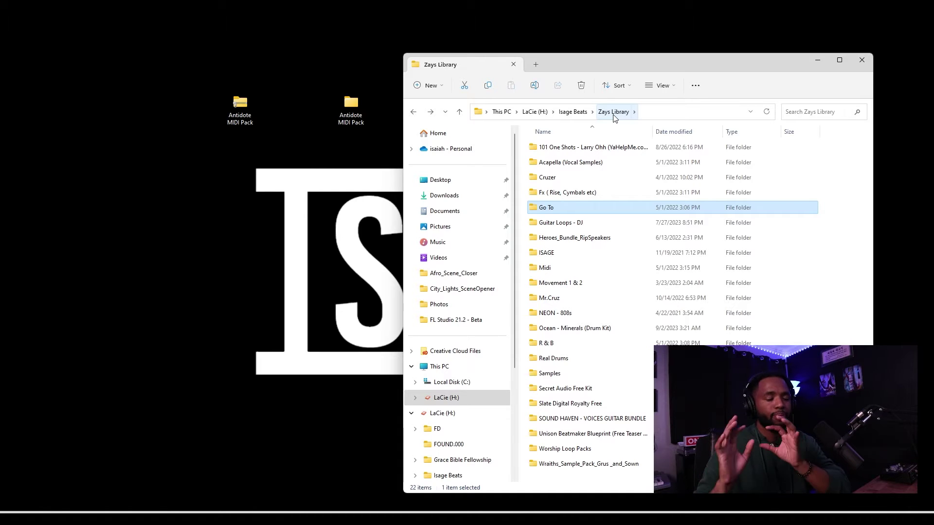
Step: Copy the extracted Antidote MIDI Pack folder from the desktop into the Go To folder of Zays Library
click(349, 121)
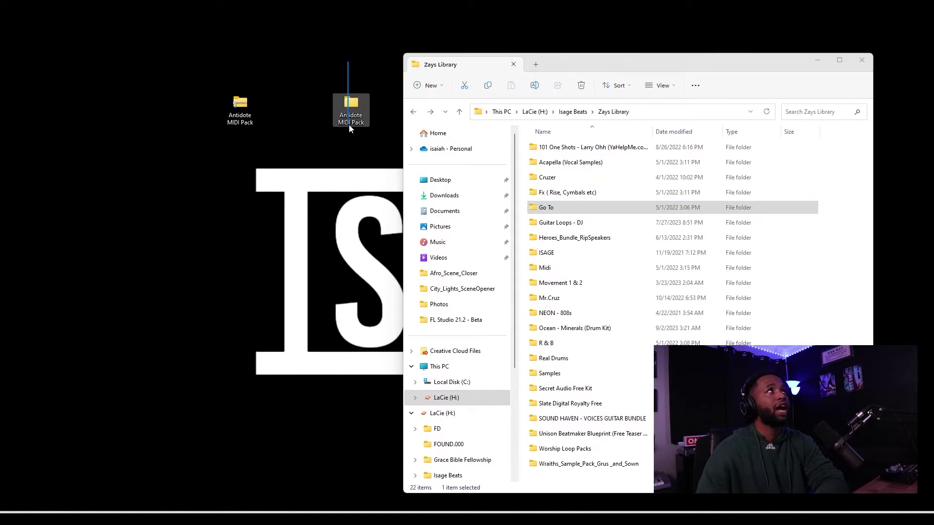
drag(347, 114, 311, 194)
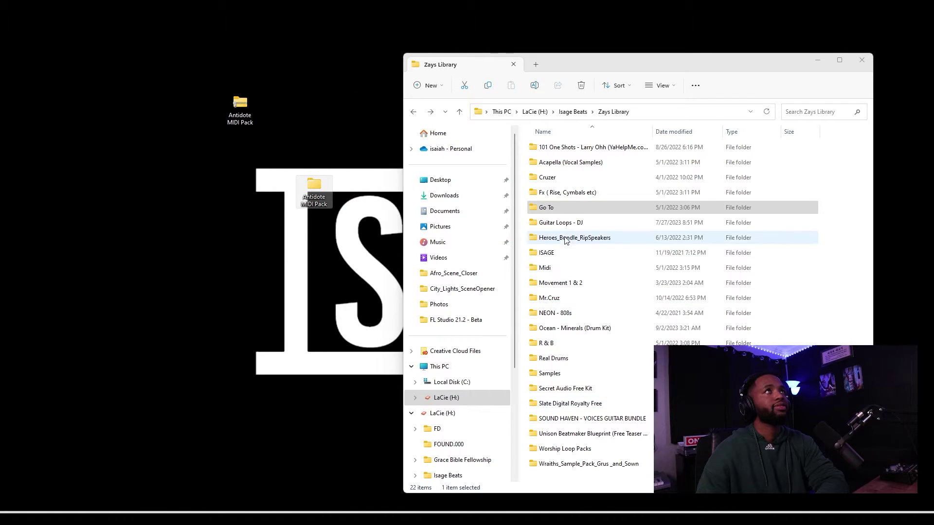
double_click(567, 208)
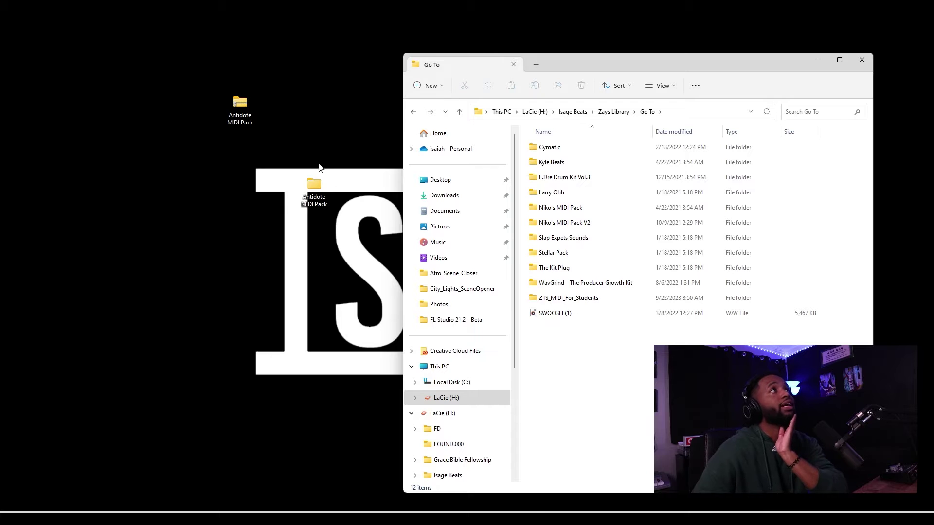
click(313, 184)
click(316, 203)
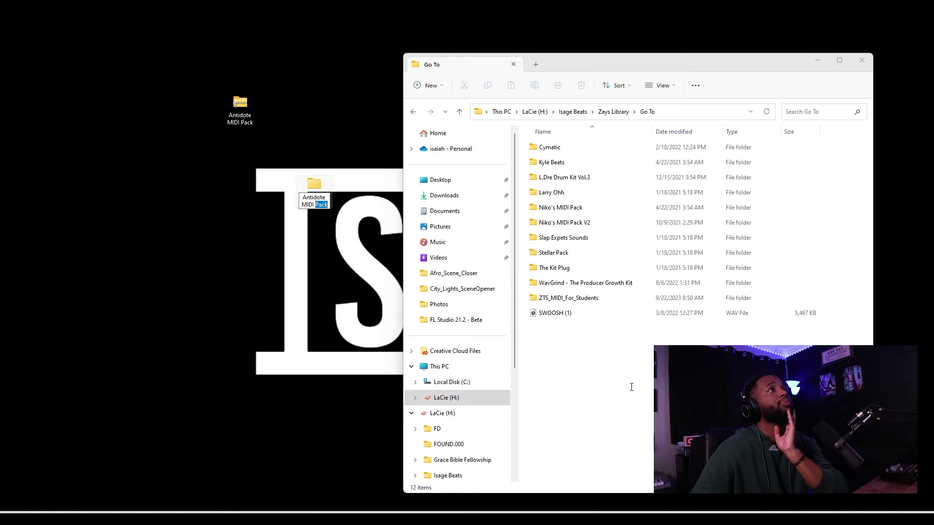
click(350, 173)
drag(321, 196, 597, 124)
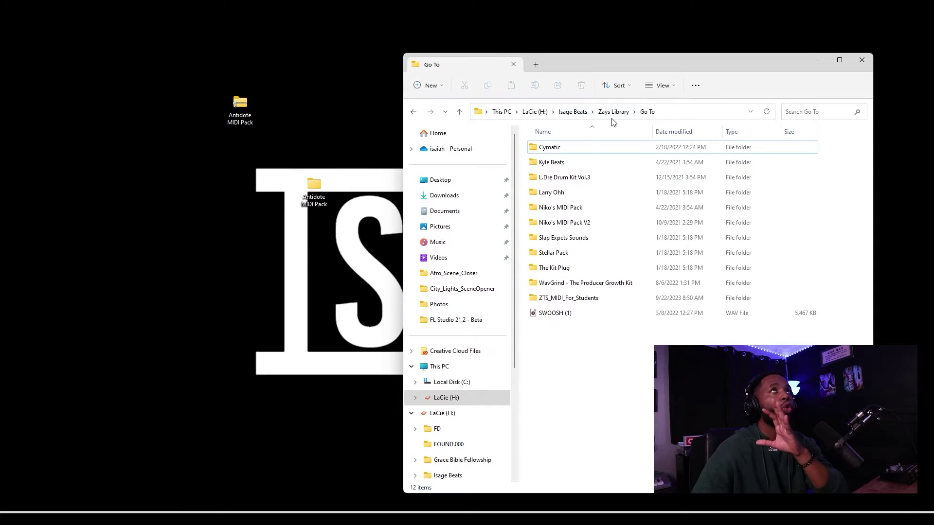
click(614, 114)
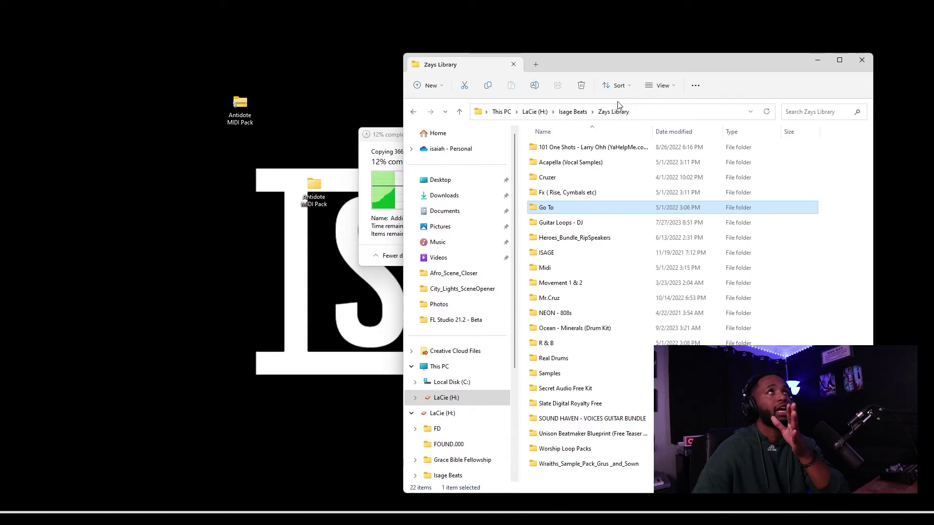
double_click(577, 204)
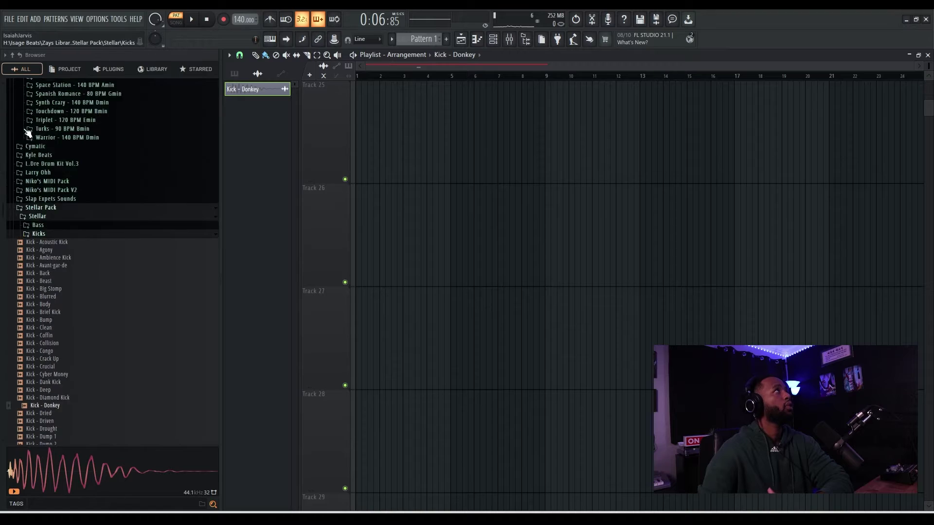
Step: Switch to FL Studio and collapse the expanded Zays Library folder in the Browser
scroll(43, 136, up, 10)
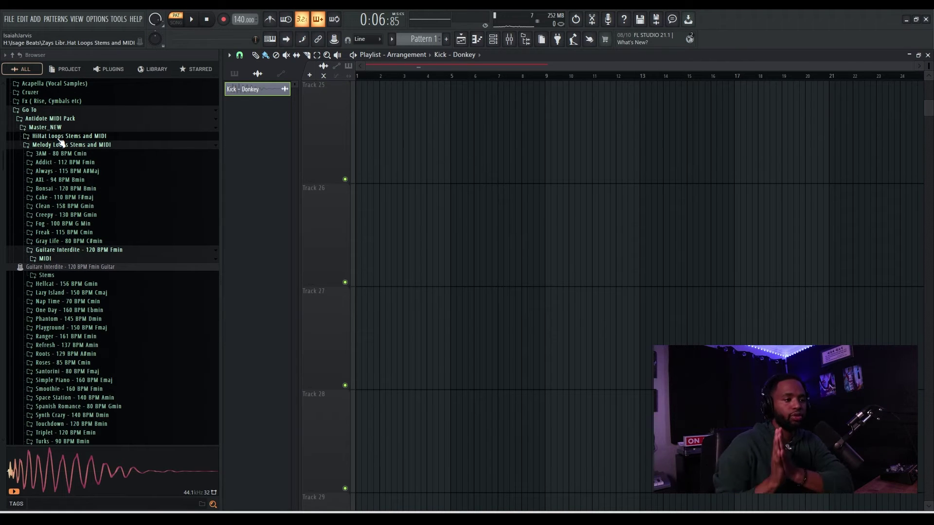
scroll(112, 194, up, 9)
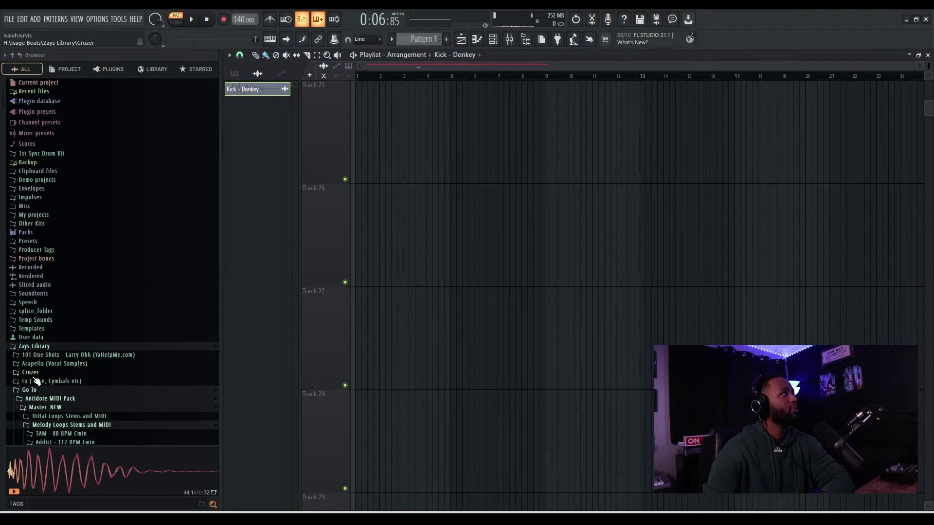
click(41, 347)
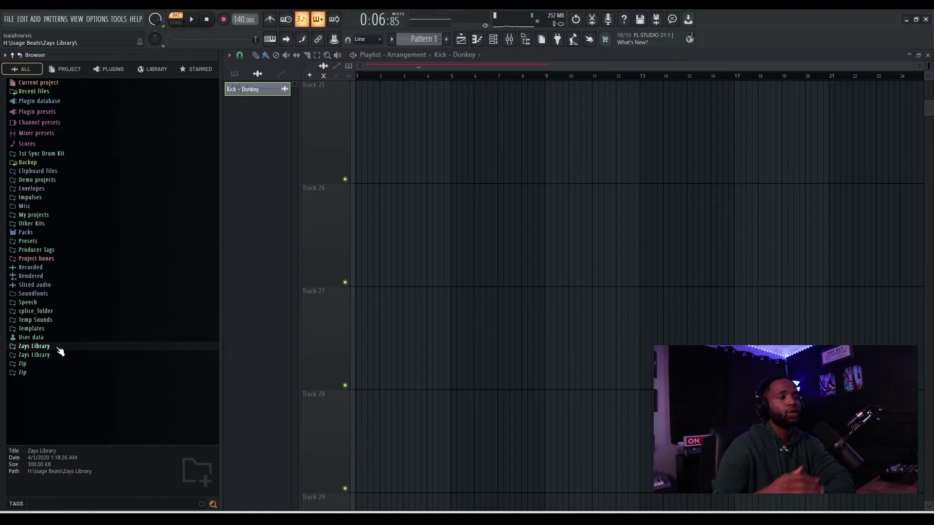
Step: Hide and reshow the Browser twice, and check where its window visibility option is found
click(219, 291)
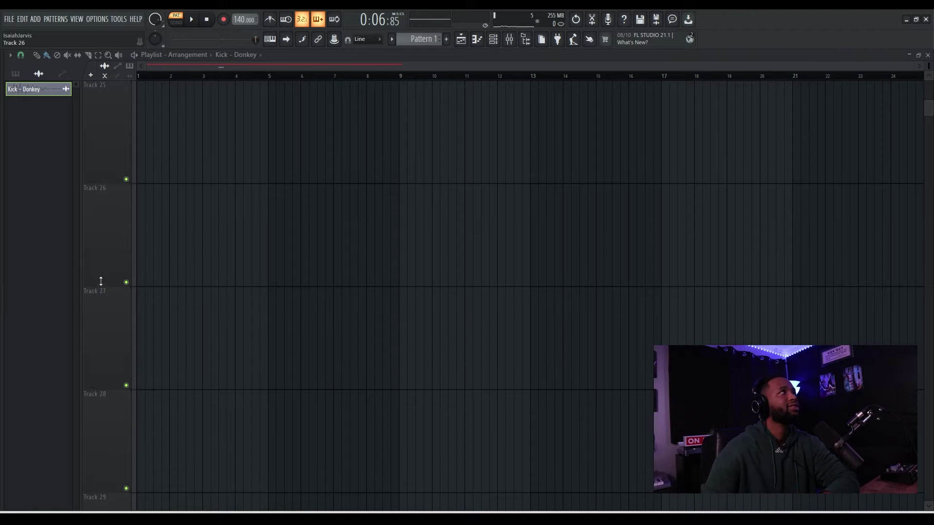
click(2, 277)
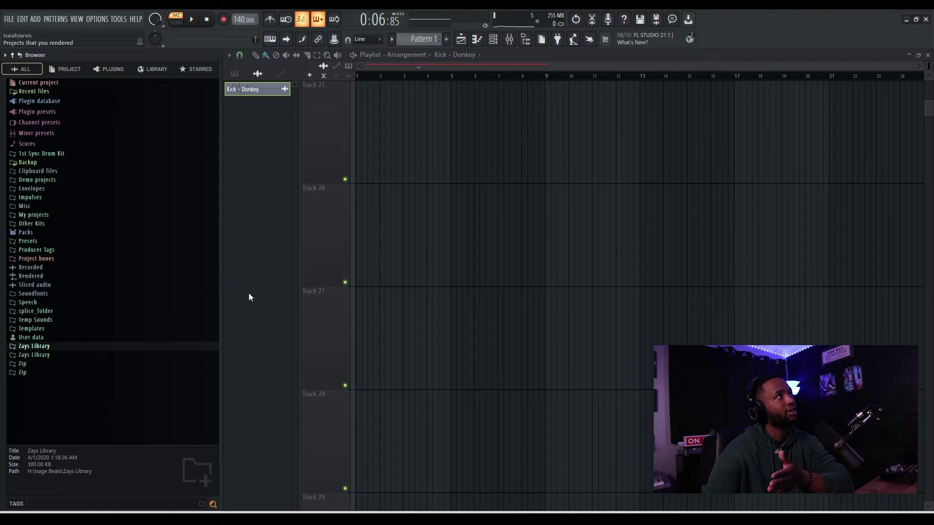
click(225, 287)
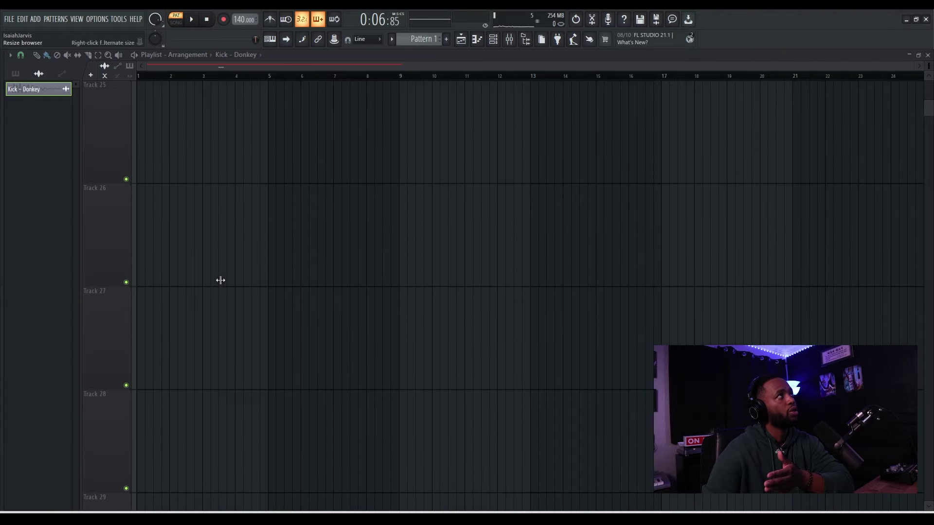
click(3, 275)
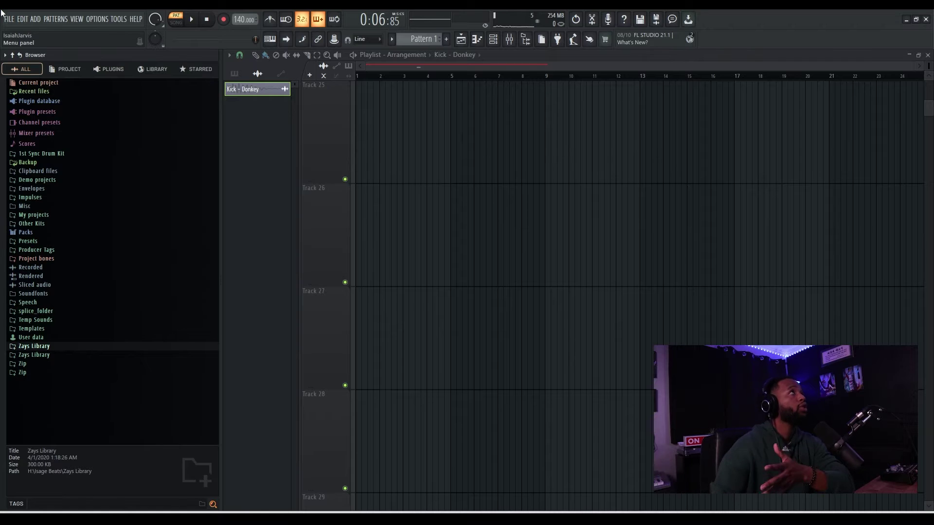
click(55, 19)
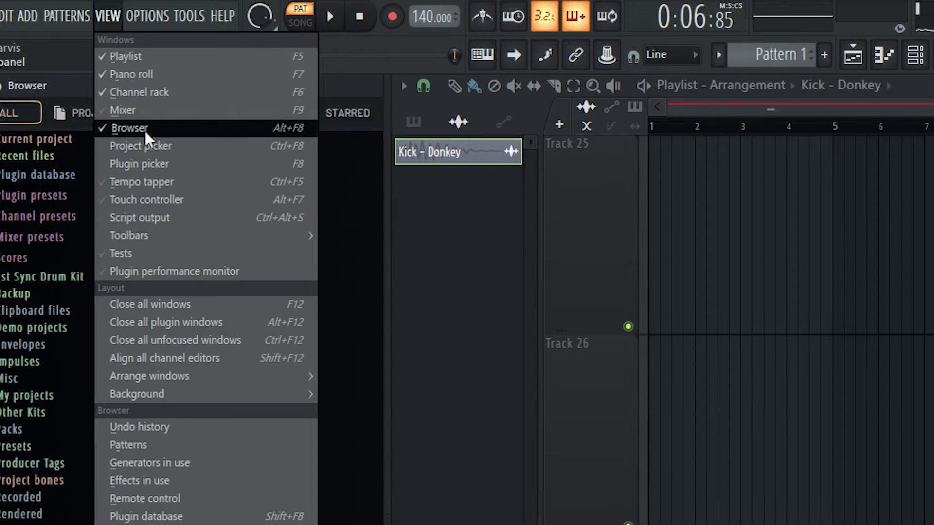
click(338, 221)
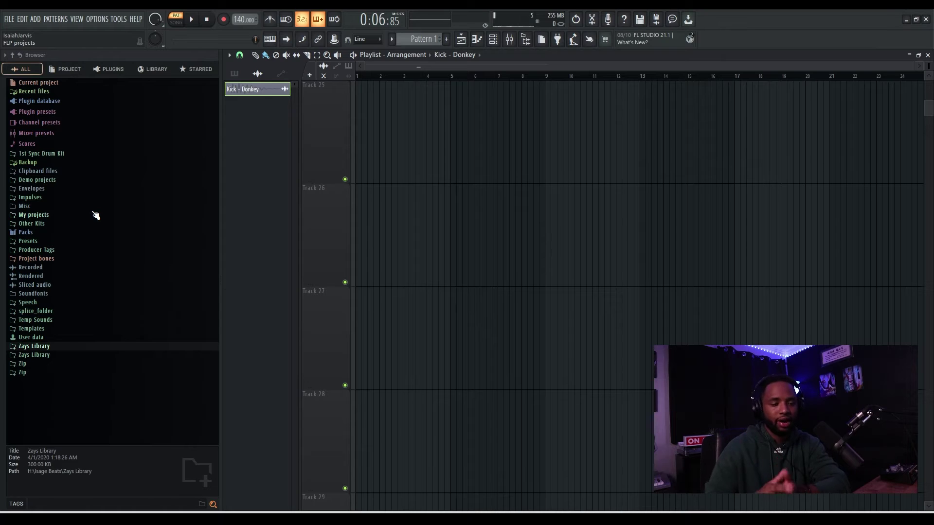
Step: In the file settings, clear the last H:\Isage Beats\Zays Library\ entry from the browser extra search folders
click(98, 18)
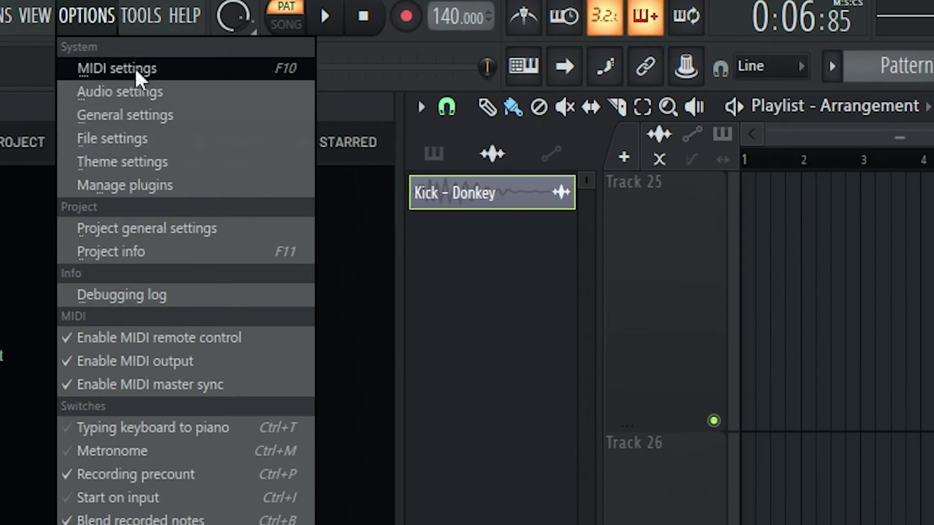
click(108, 137)
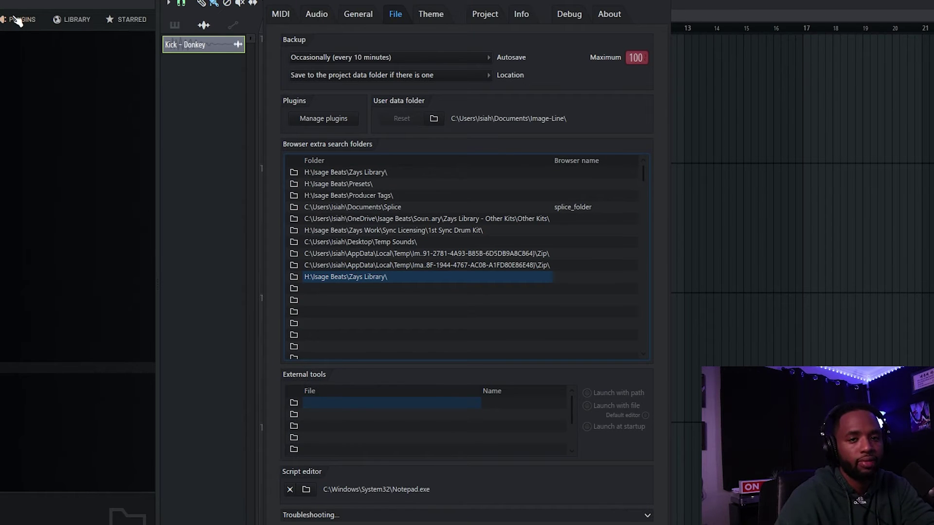
click(322, 277)
drag(395, 277, 307, 277)
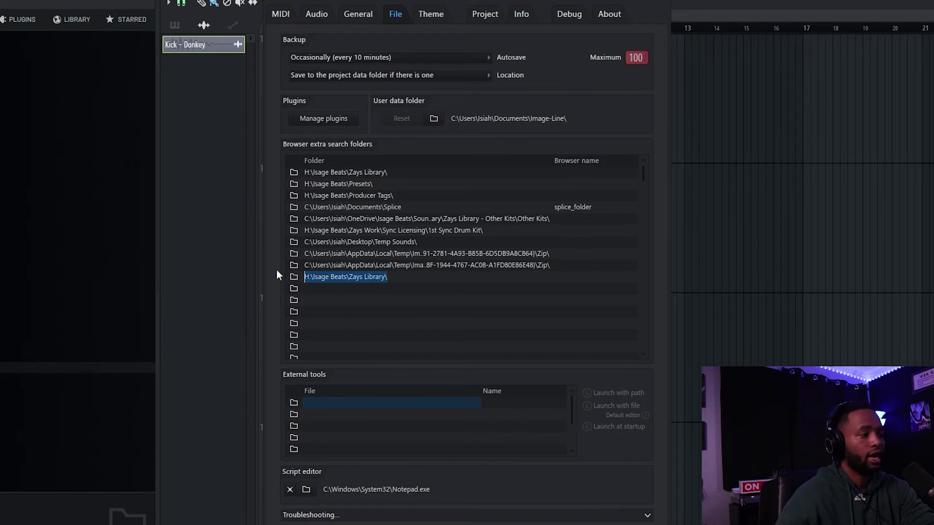
drag(395, 277, 306, 277)
key(BackSpace)
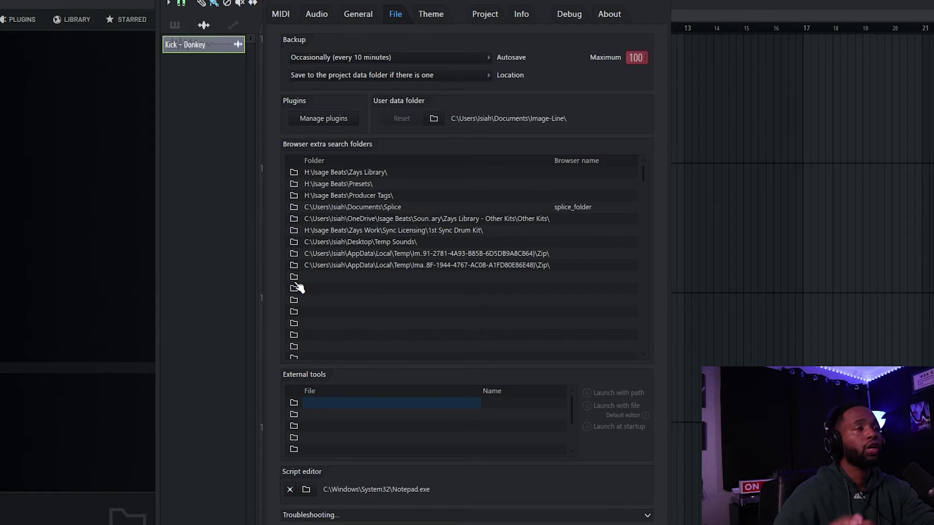
Step: Add H:\Isage Beats\Zays Library as a search folder in the emptied row, close the settings and refresh the Browser structure
click(294, 277)
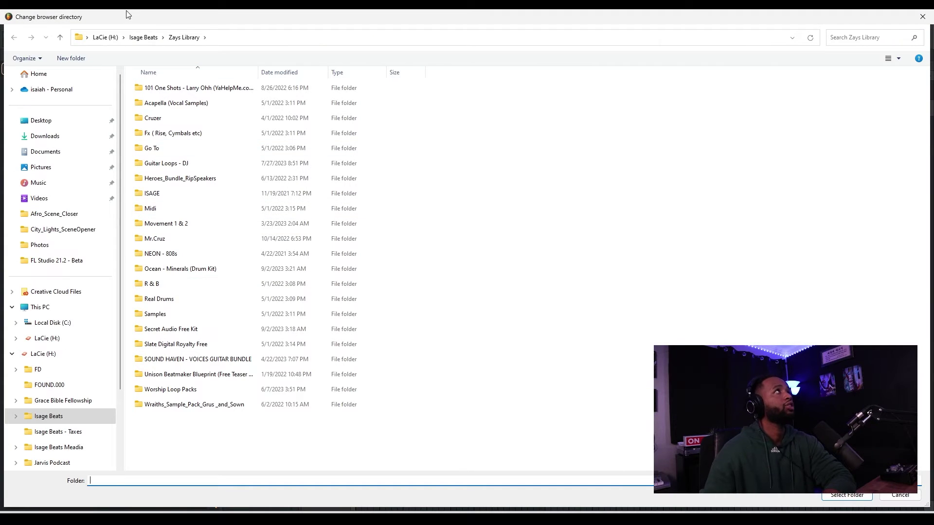
click(144, 37)
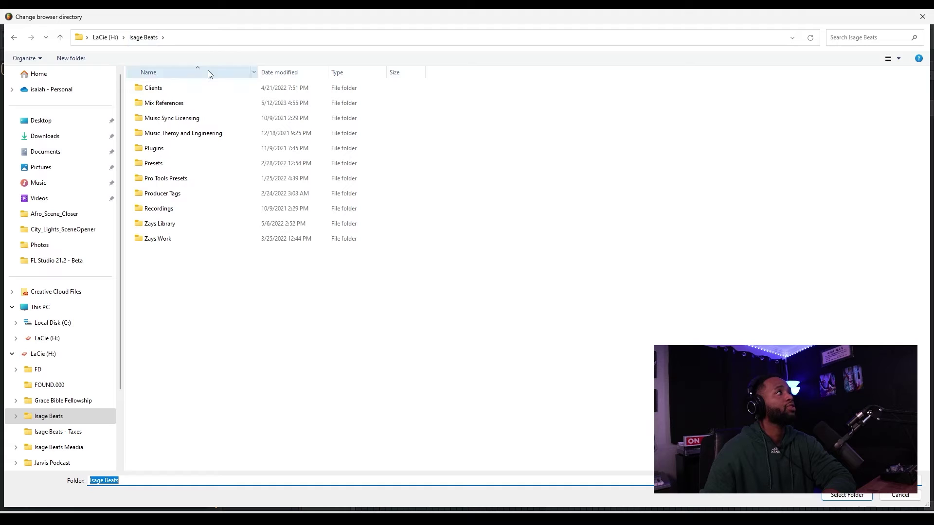
click(175, 224)
double_click(175, 225)
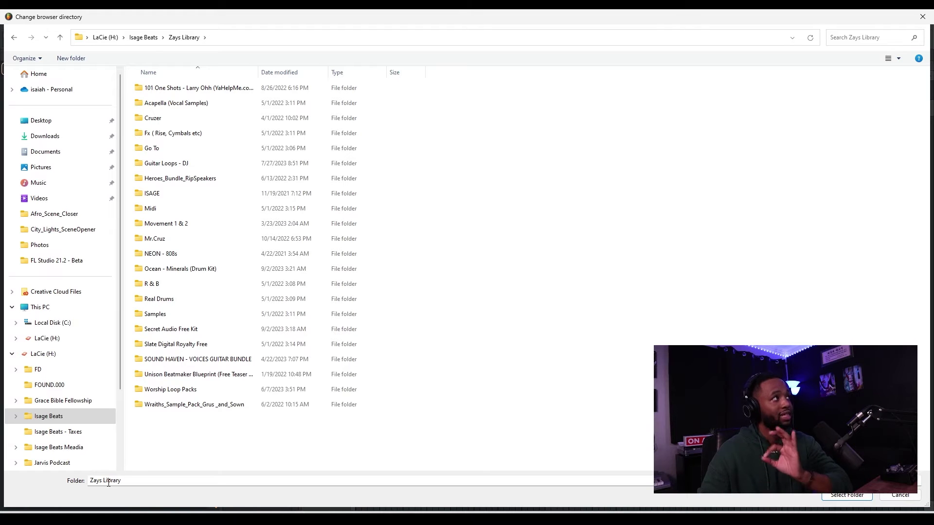
click(838, 495)
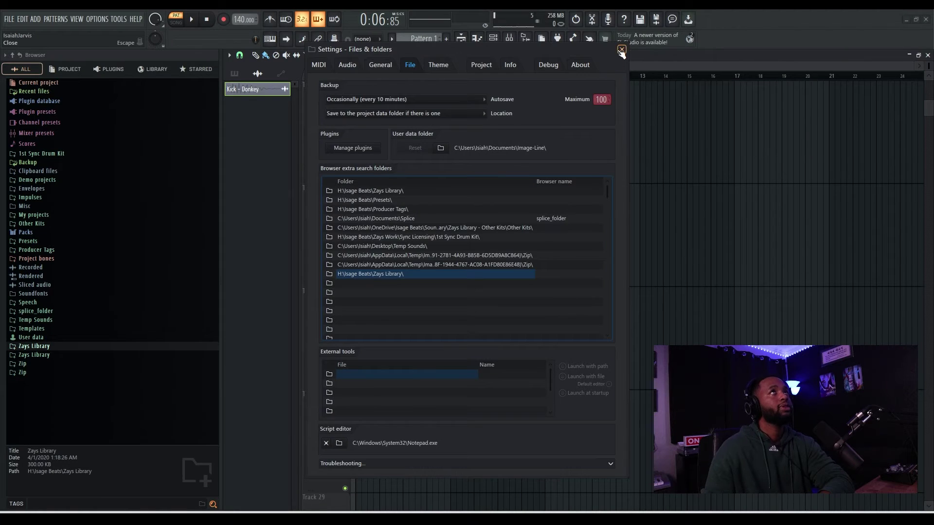
click(622, 48)
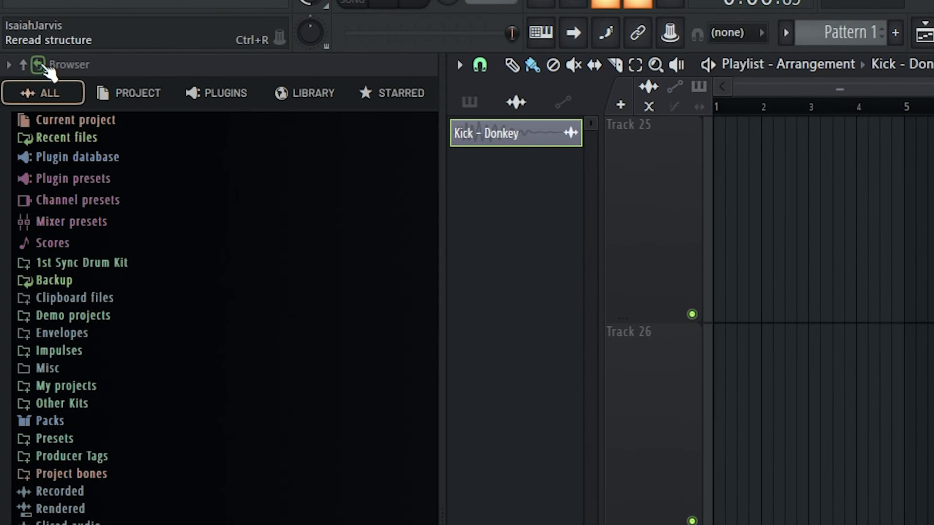
click(39, 64)
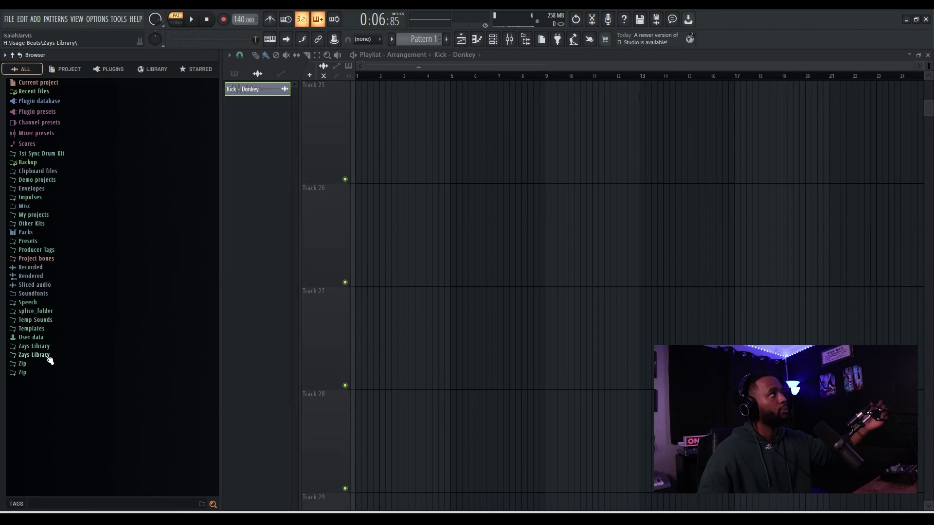
Step: In the newly added Zays Library folder of the Browser, expand Go To and its Antidote MIDI Pack subfolder
click(48, 357)
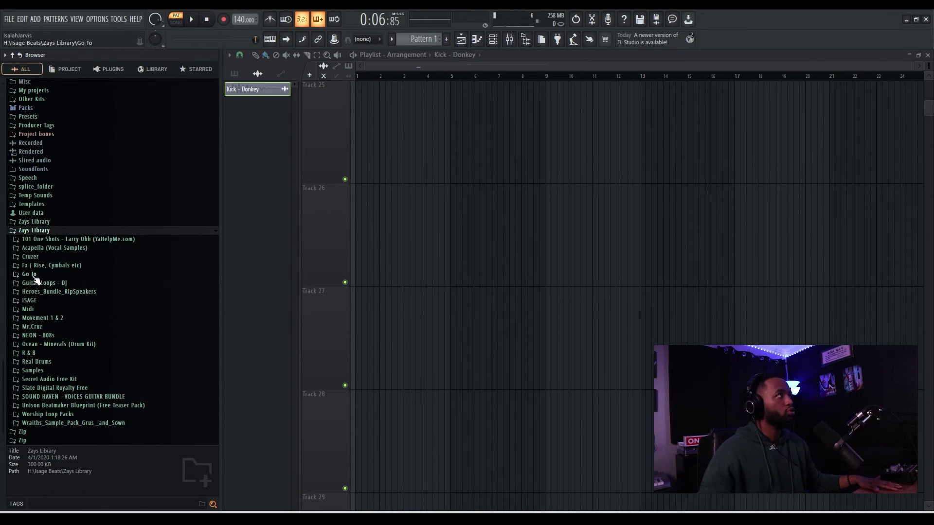
click(30, 275)
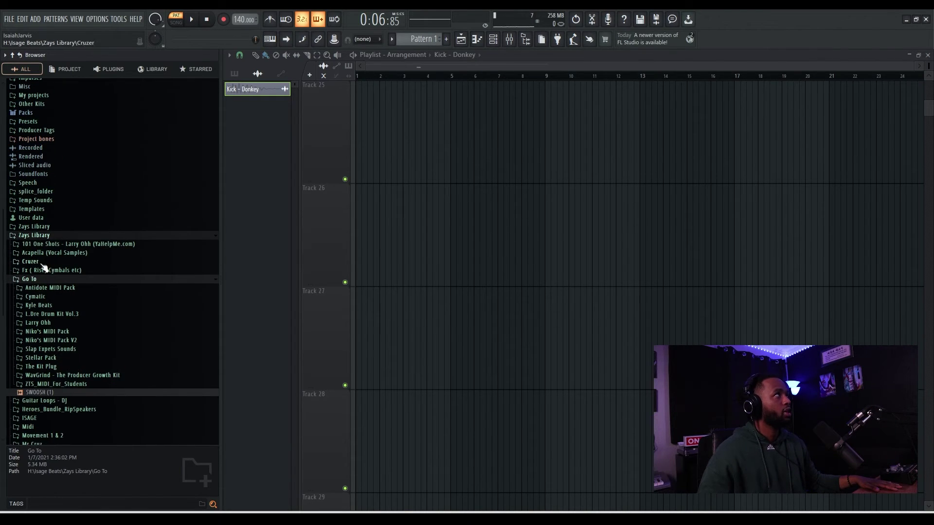
click(42, 288)
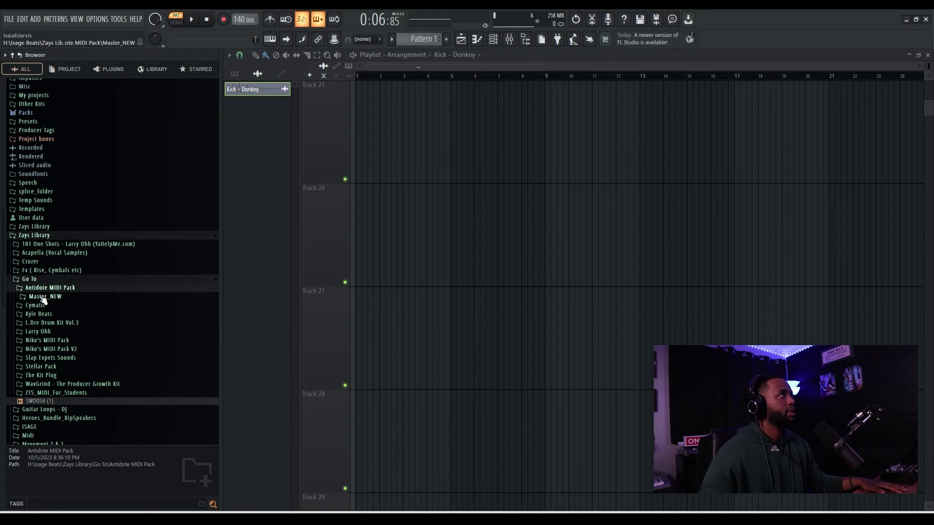
Step: Clear the Sampler channel's notes in the Channel rack and show the patterns in the Playlist's picker
click(493, 41)
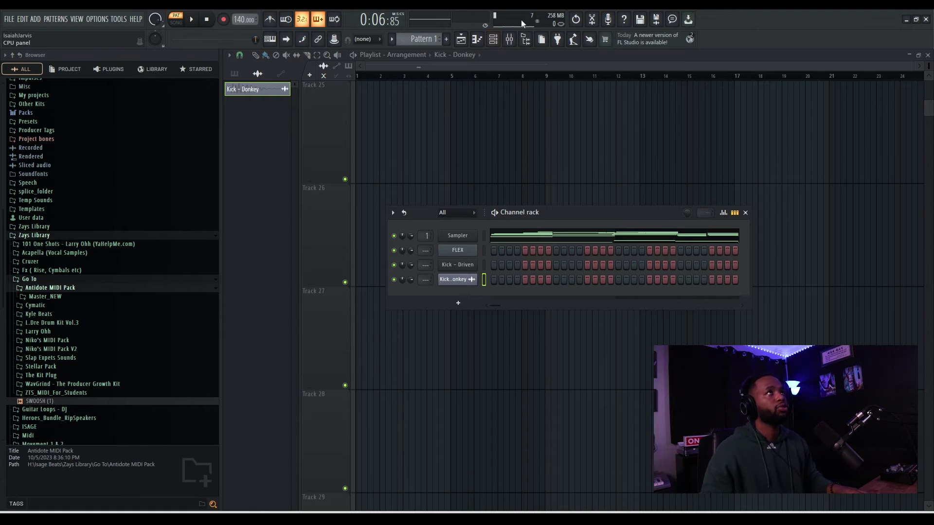
right_click(475, 235)
click(599, 234)
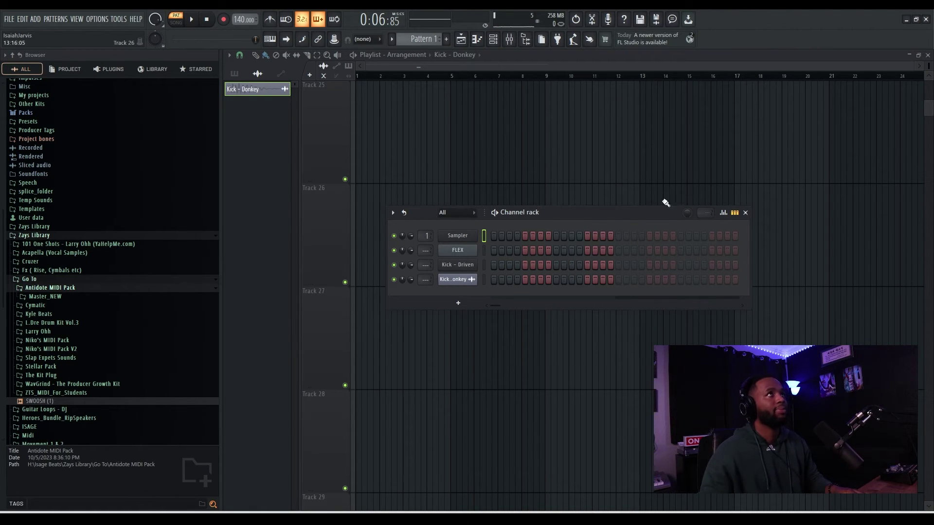
drag(612, 211, 609, 230)
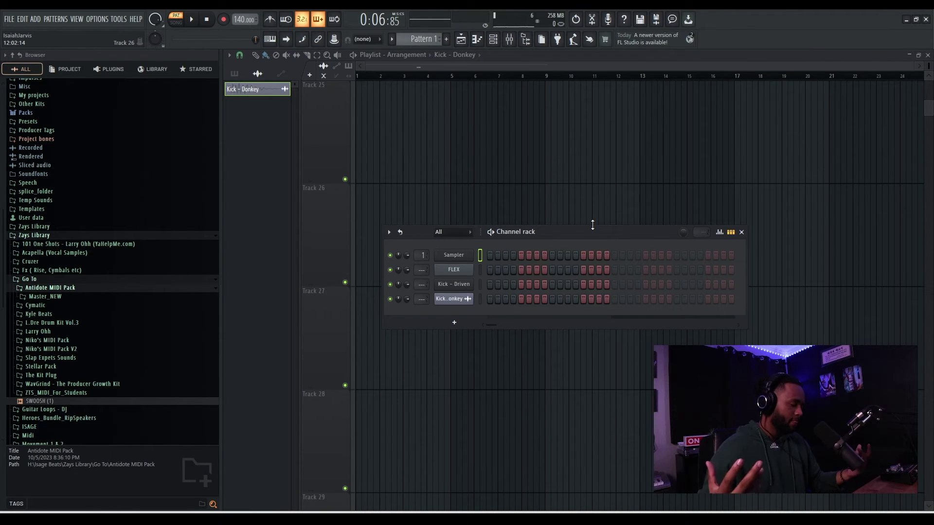
click(590, 227)
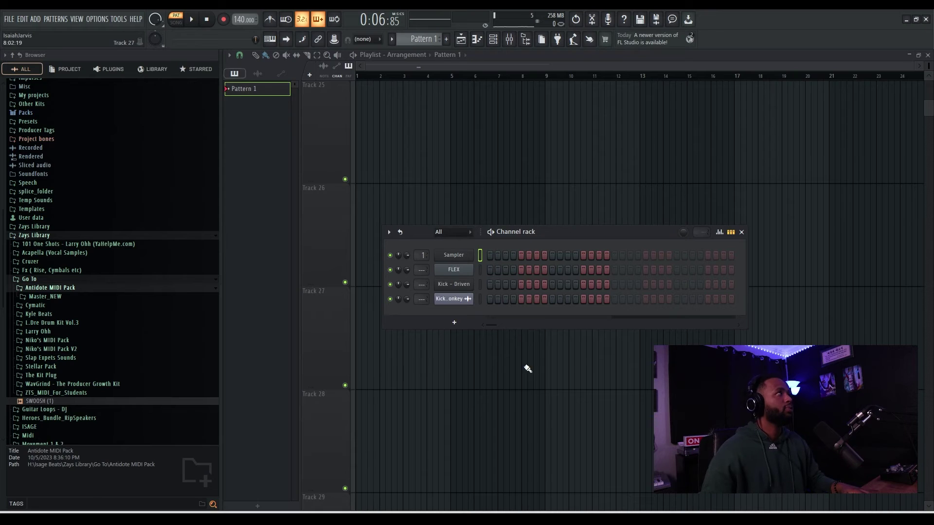
Step: Expand Master_NEW and its Melody Loops Stems and MIDI folder inside the Antidote MIDI Pack
click(75, 289)
click(68, 289)
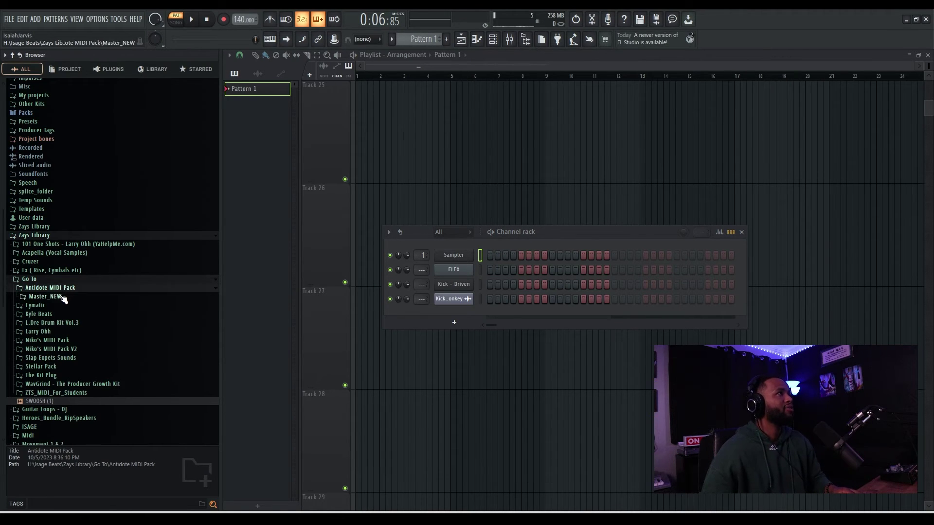
click(61, 297)
click(66, 315)
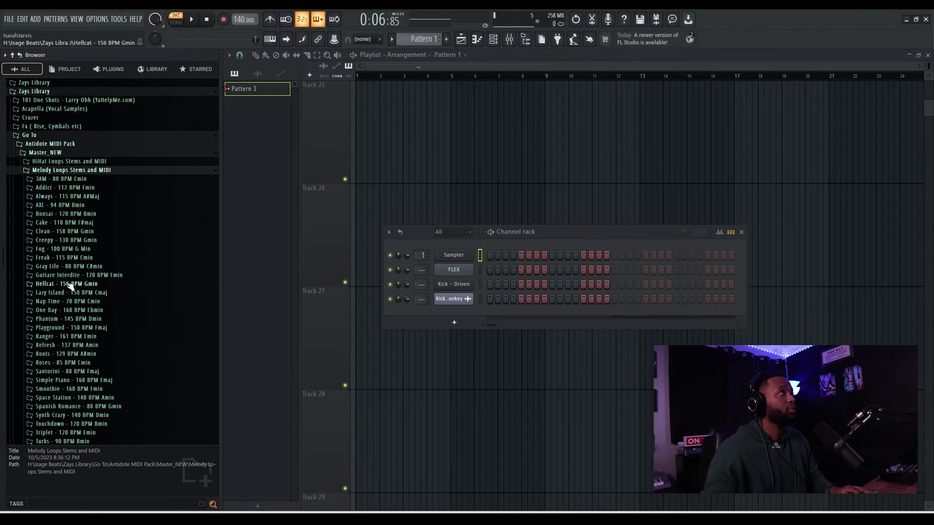
Step: Load the Clean - 158 BPM Gmin Keys MIDI file onto the Sampler channel and place Pattern 1 at bar 1 of Track 25
click(69, 231)
click(59, 241)
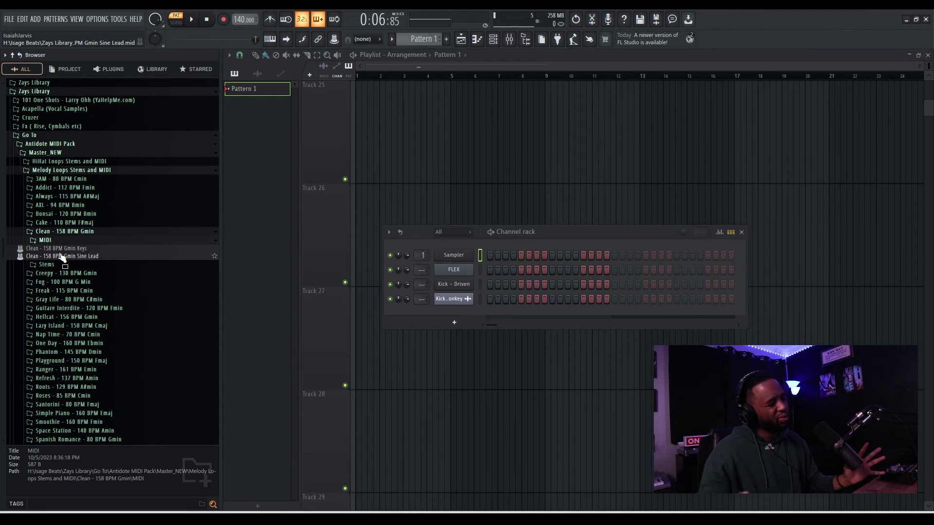
drag(58, 249, 450, 258)
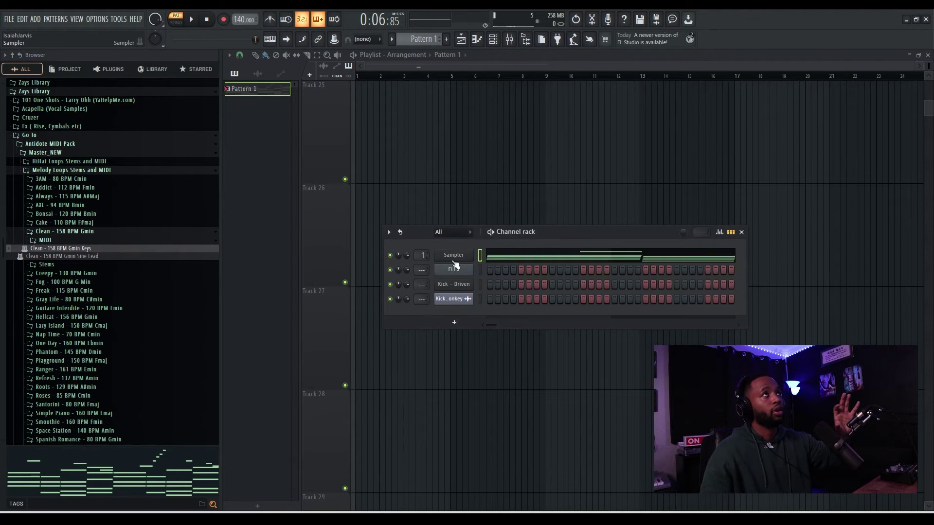
click(369, 97)
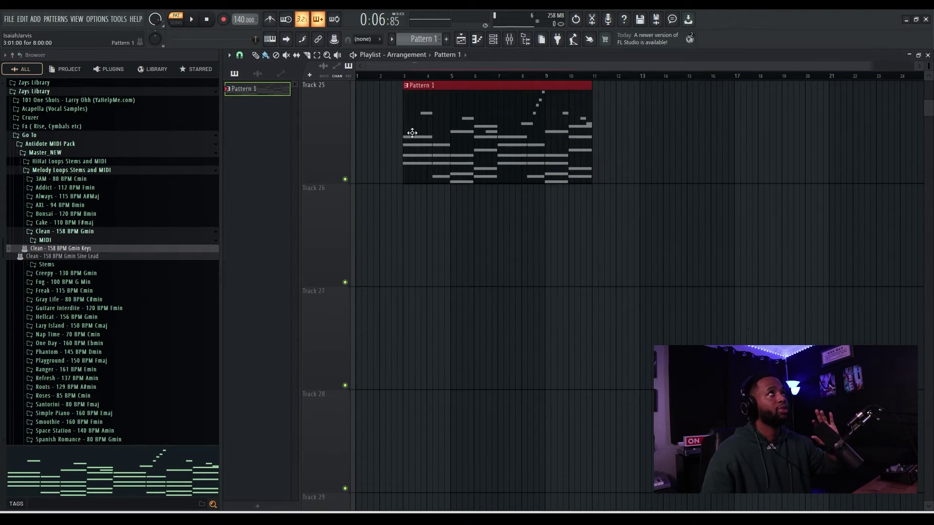
Step: Replace the Sampler channel's notes with the Gray Life - 80 BPM C#min Bells MIDI file from the pack
click(523, 40)
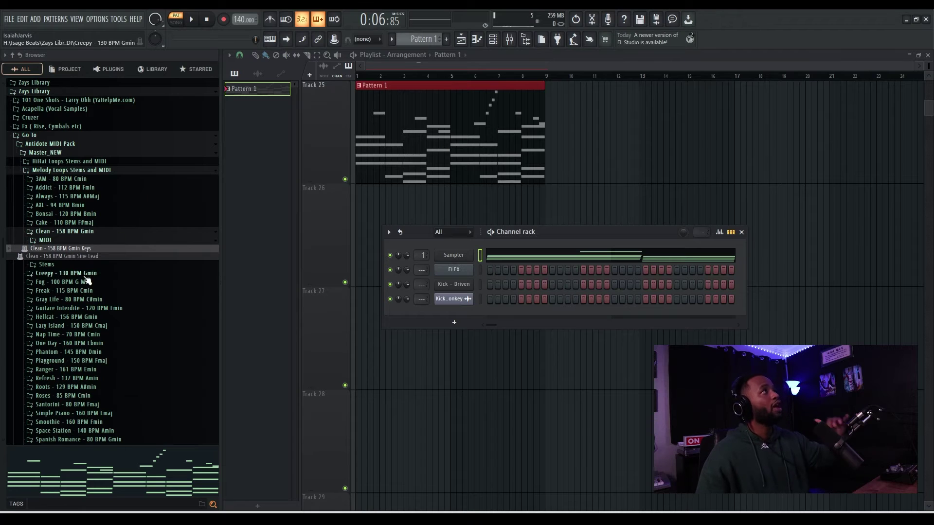
click(52, 232)
click(63, 268)
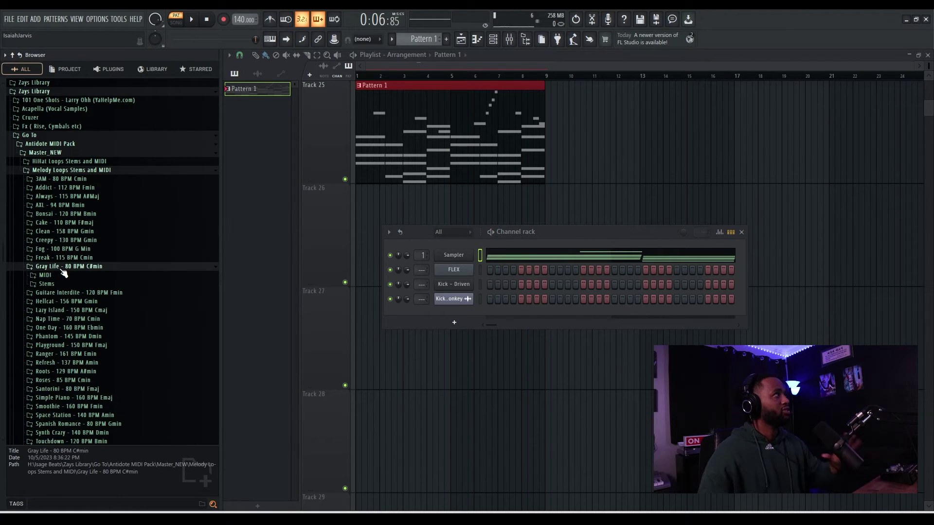
click(45, 275)
drag(49, 284, 457, 257)
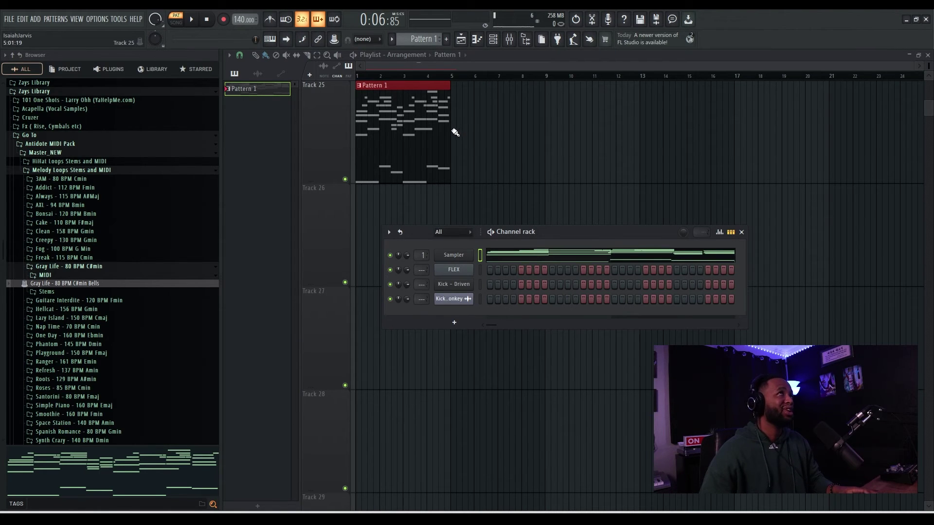
Step: Extend the Pattern 1 clip on Track 25 to 12 bars
key(F6)
drag(451, 126, 638, 131)
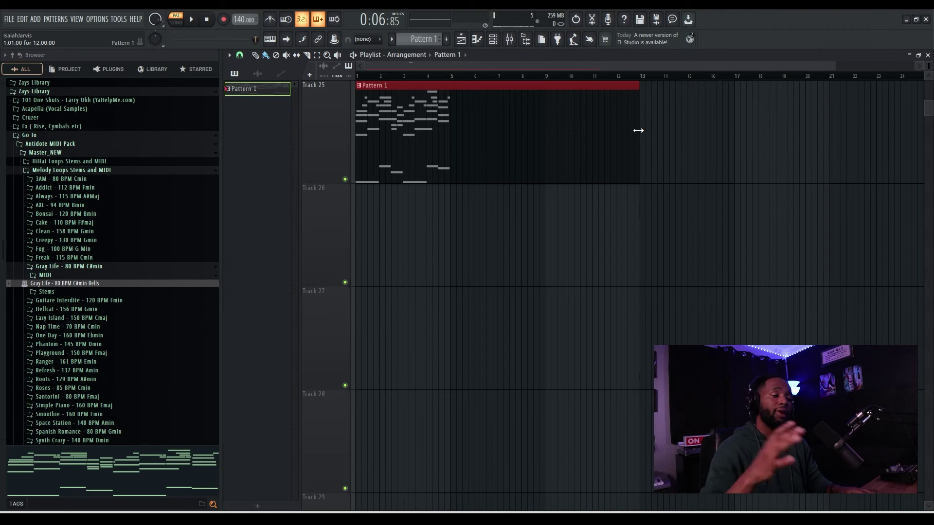
key(F6)
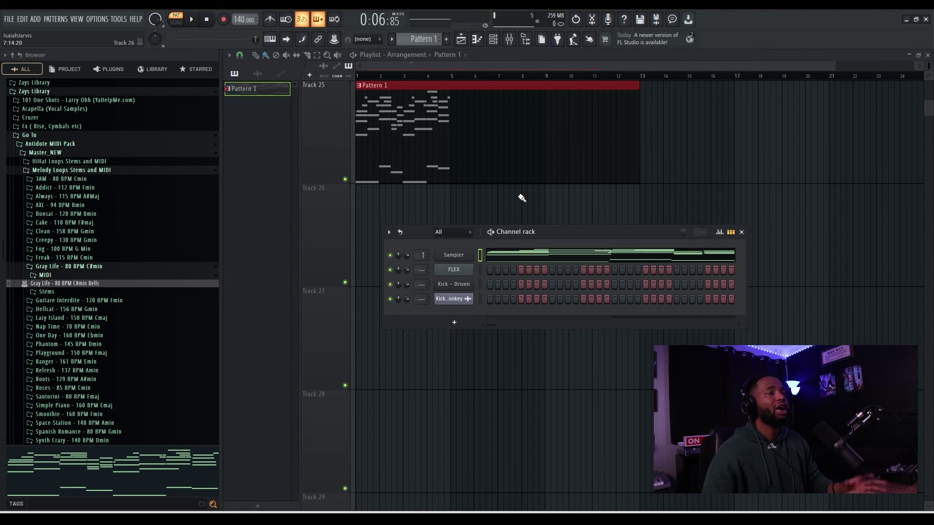
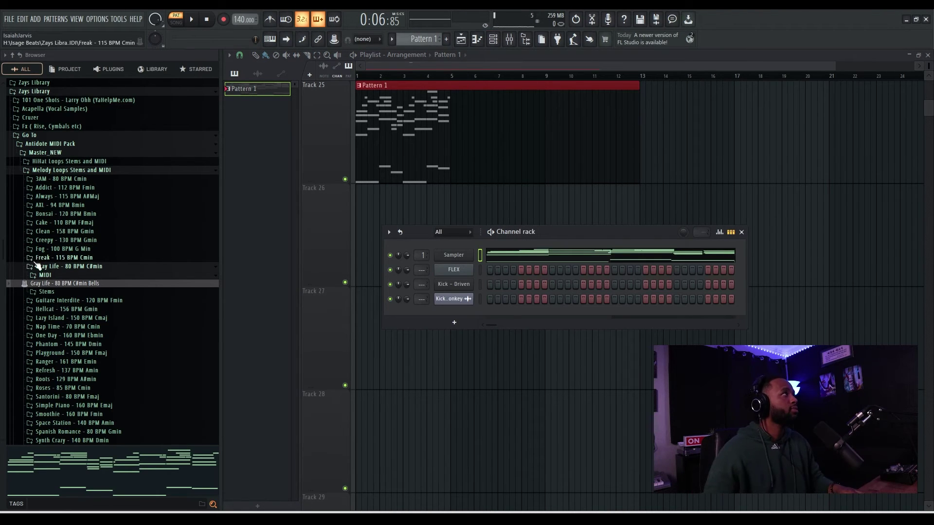
Step: Load the Clean - 158 BPM Gmin Keys MIDI file onto the FLEX channel
click(58, 224)
click(57, 225)
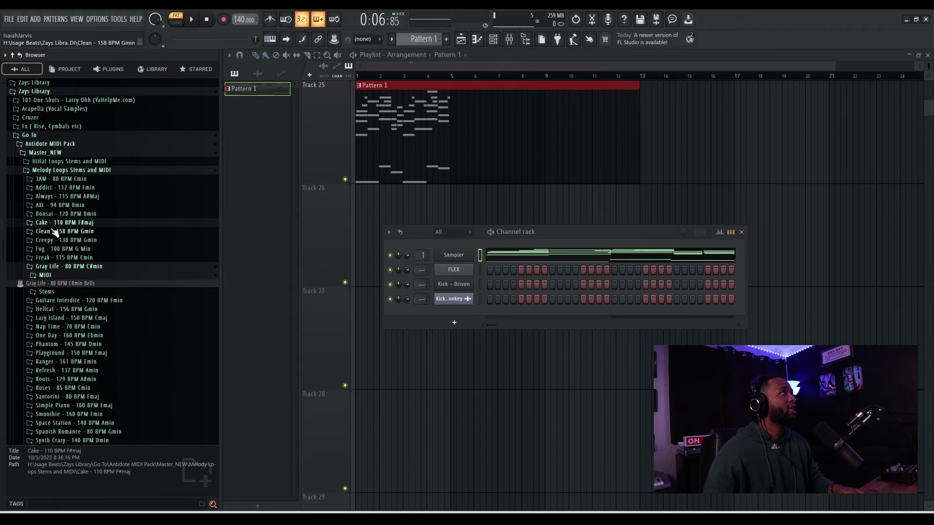
click(54, 233)
drag(55, 252, 446, 274)
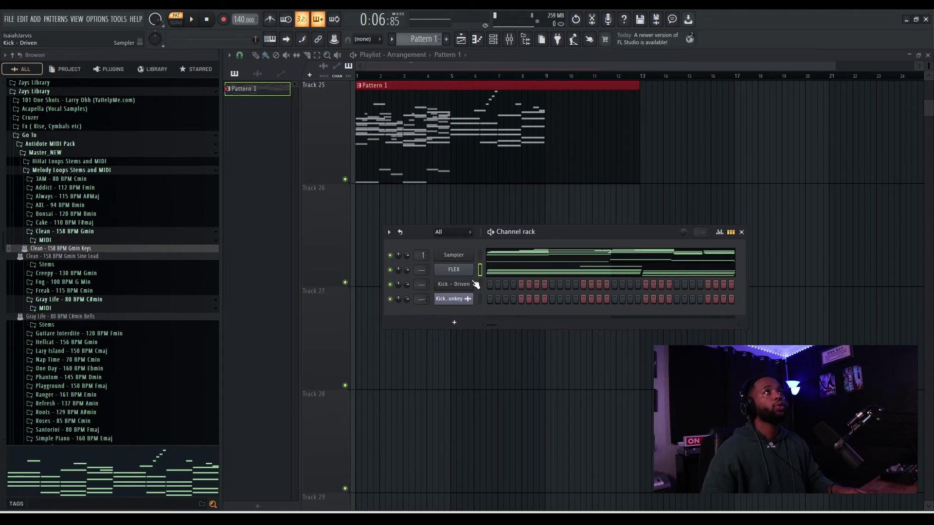
Step: Cut all notes from the FLEX channel's piano roll
click(503, 274)
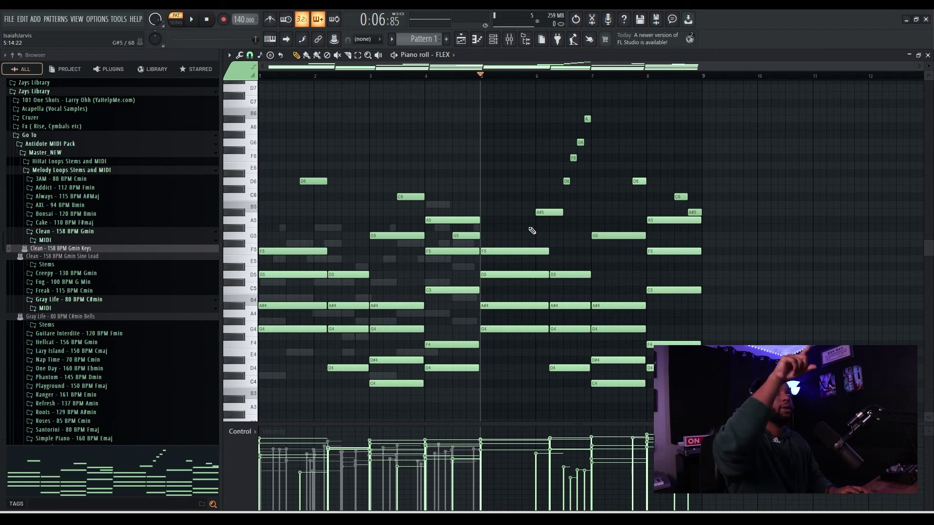
key(ctrl+a)
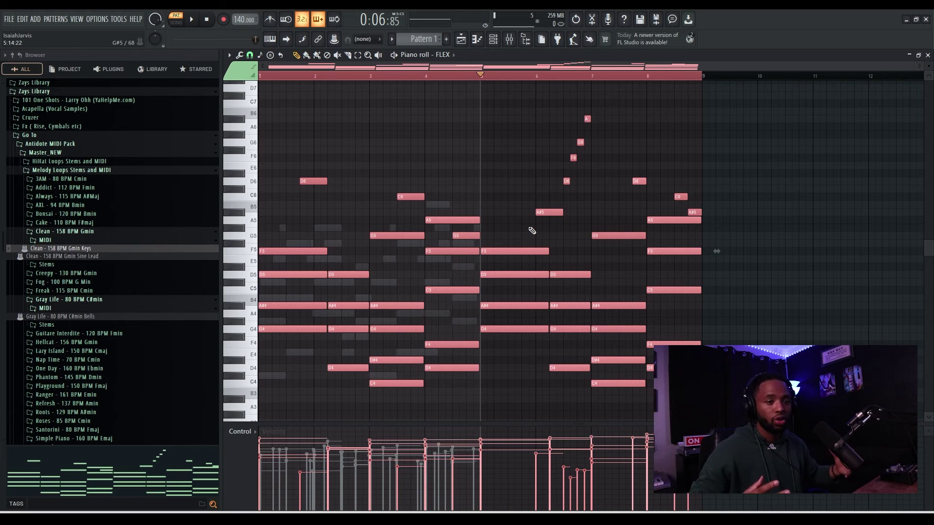
key(Delete)
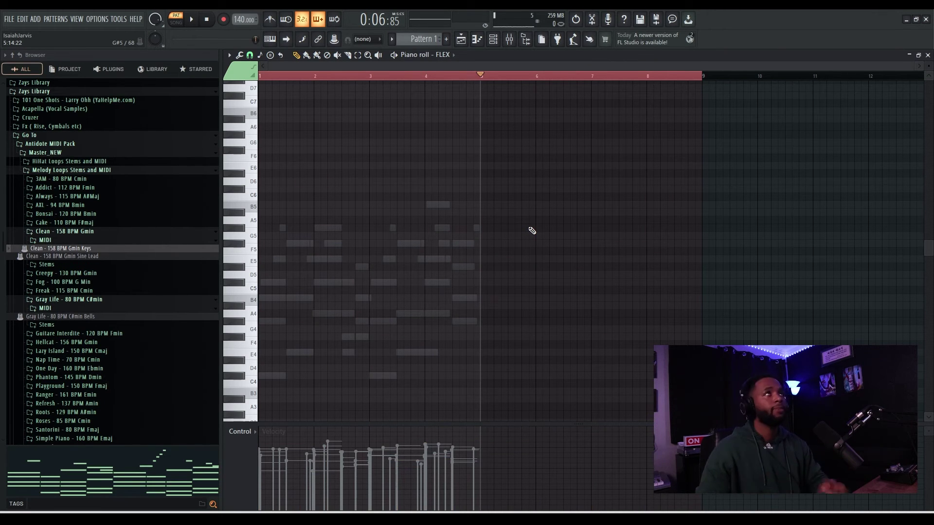
Step: Paste the cut notes into the Sampler's piano roll from bar 5, after the existing melody, and return to the Playlist
click(461, 39)
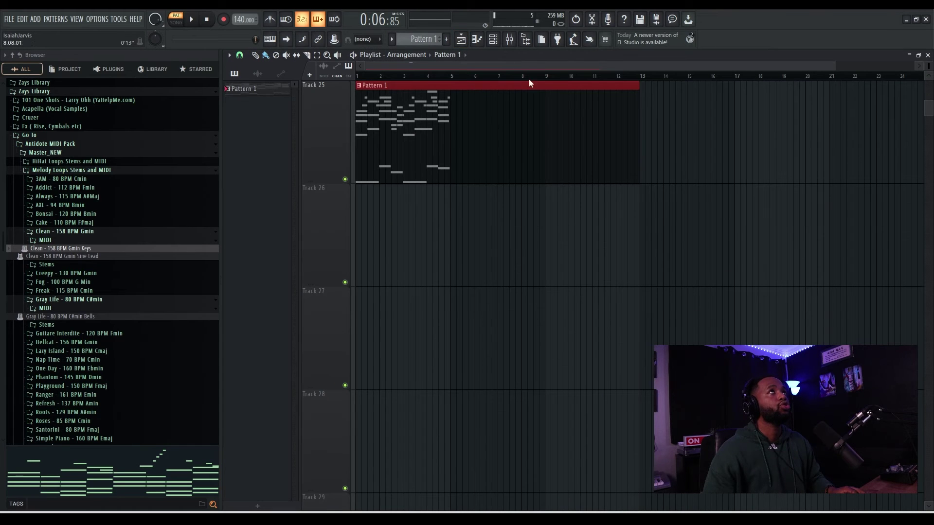
click(493, 40)
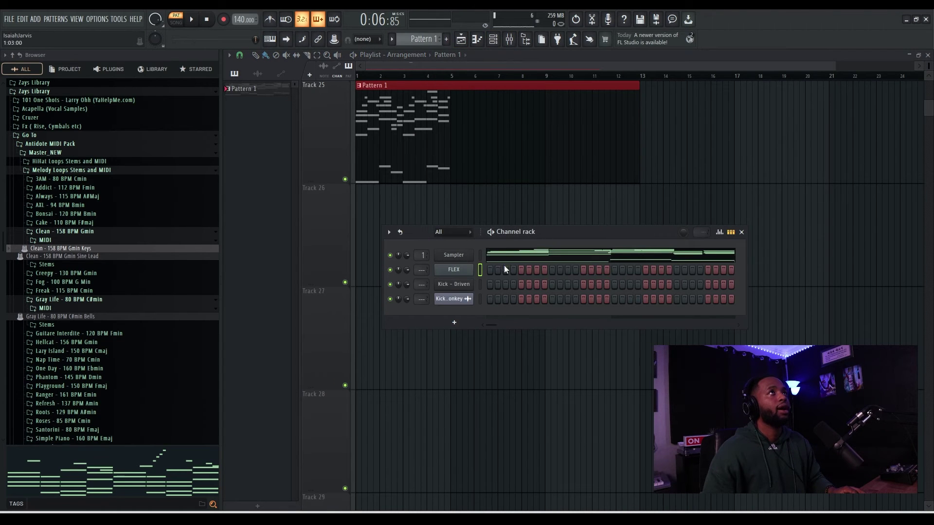
click(519, 258)
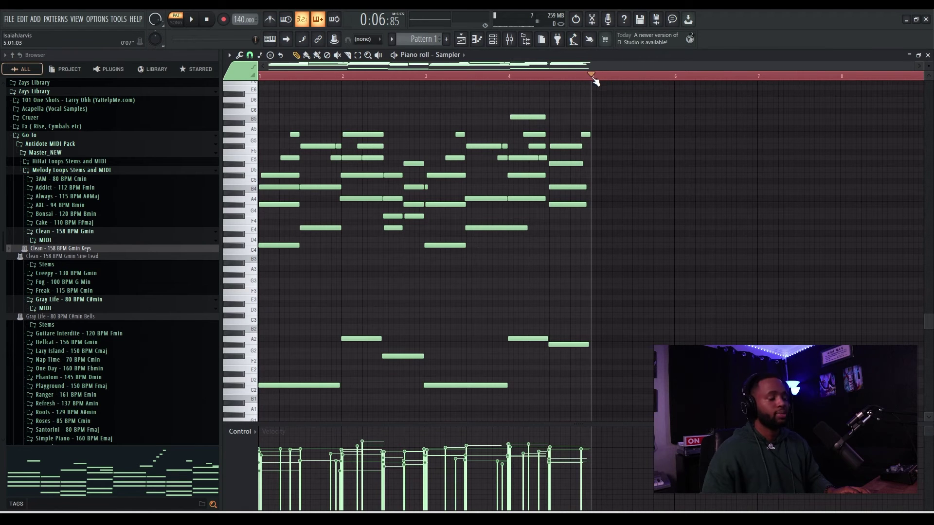
key(ctrl+v)
scroll(586, 308, down, 4)
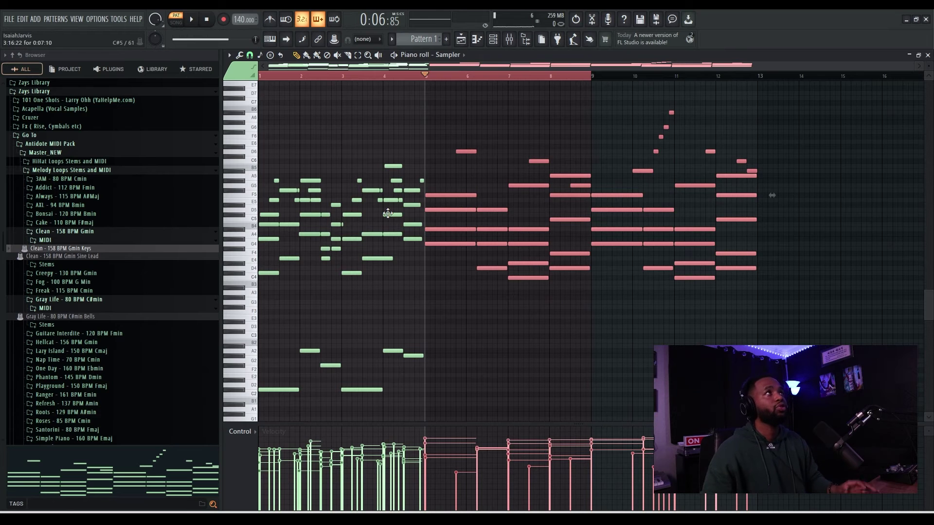
drag(404, 87, 270, 337)
drag(470, 164, 812, 334)
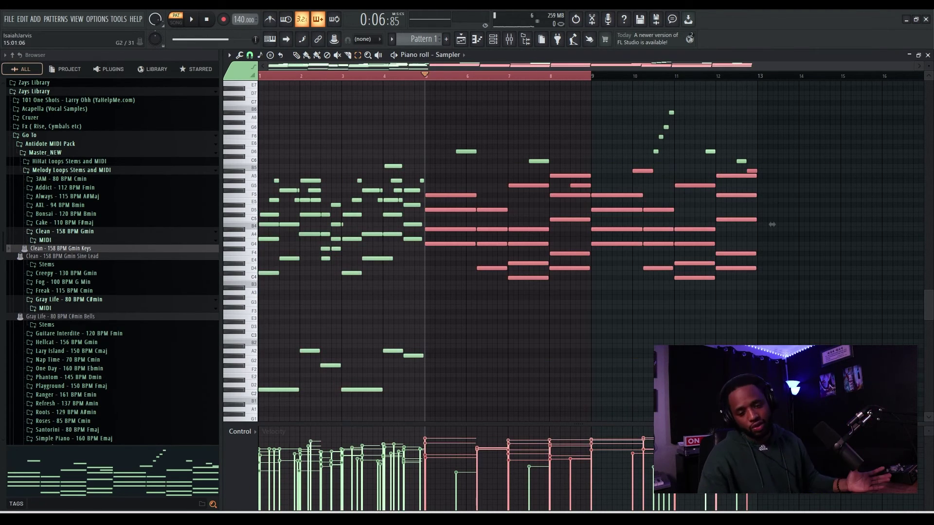
click(461, 39)
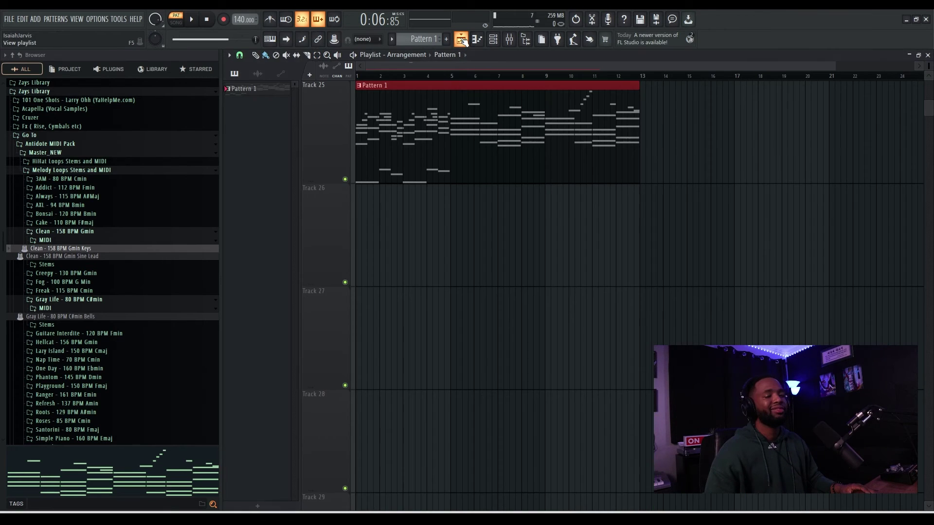
Step: Remove the Pattern 1 clip from Track 1 and the short clip from Track 3 of the Playlist
scroll(551, 225, down, 5)
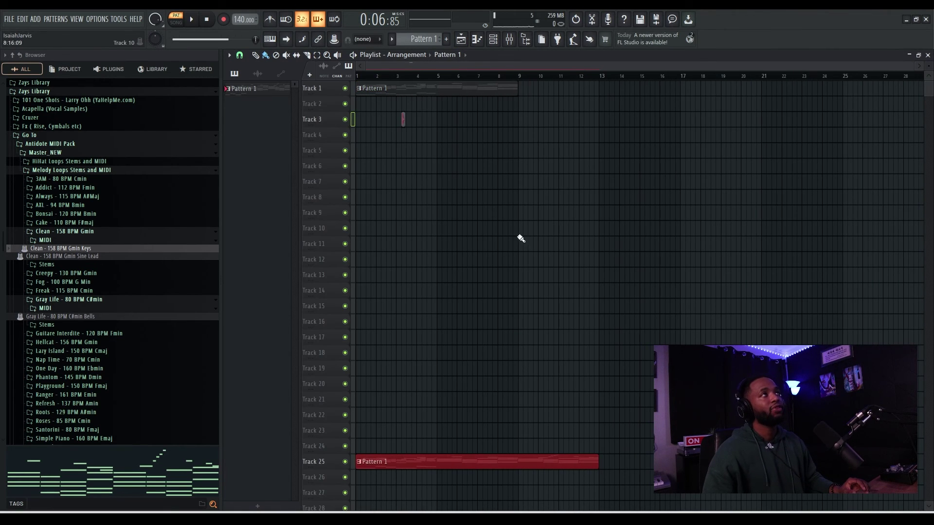
scroll(521, 238, up, 3)
scroll(416, 400, down, 3)
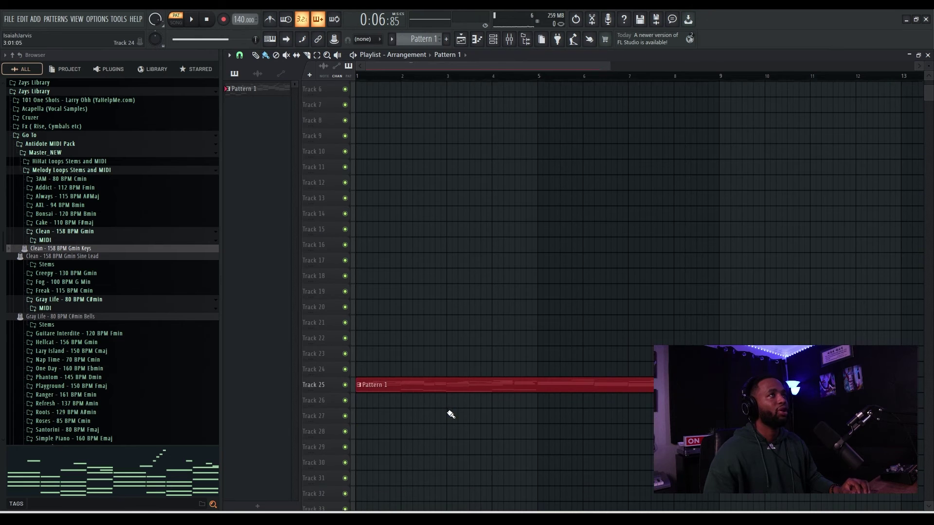
scroll(427, 369, up, 3)
click(463, 118)
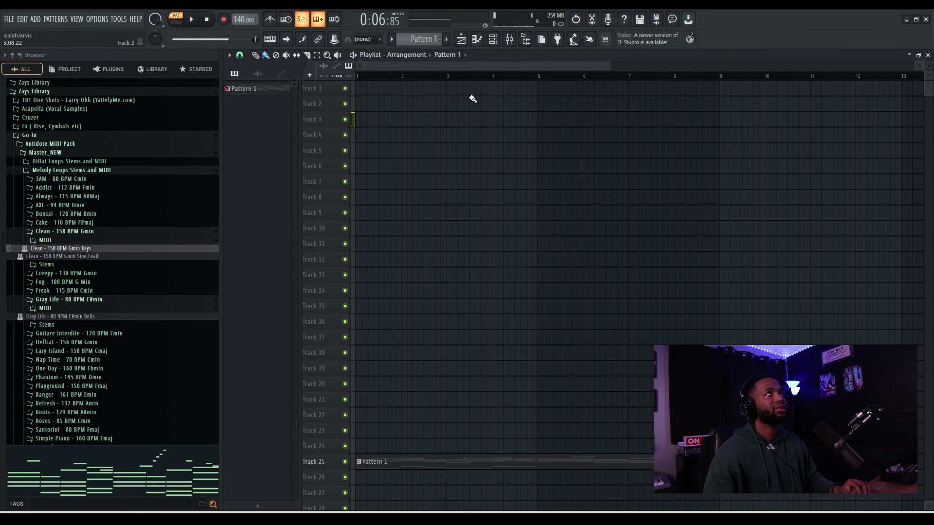
scroll(443, 358, up, 4)
scroll(497, 324, down, 2)
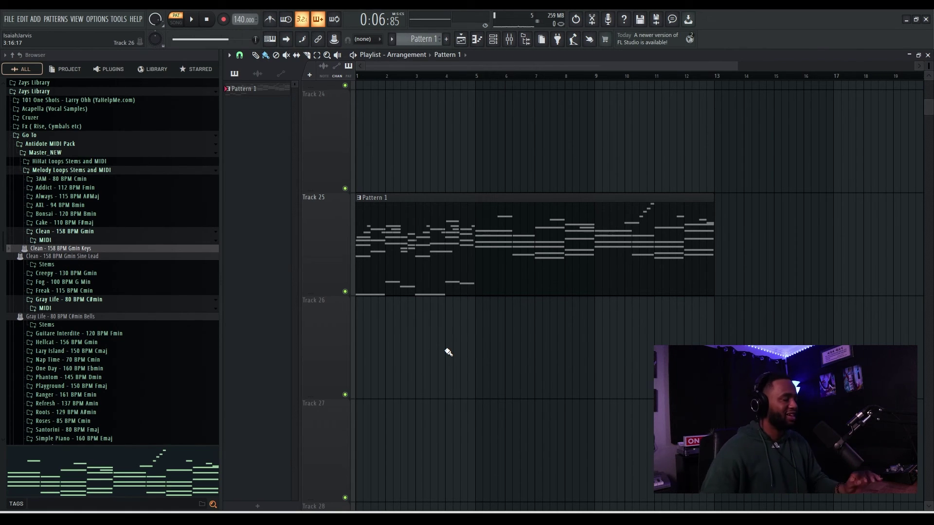
Step: Open the Pattern 1 clip on Track 25 and delete all of the Sampler's notes
double_click(534, 235)
key(ctrl+a)
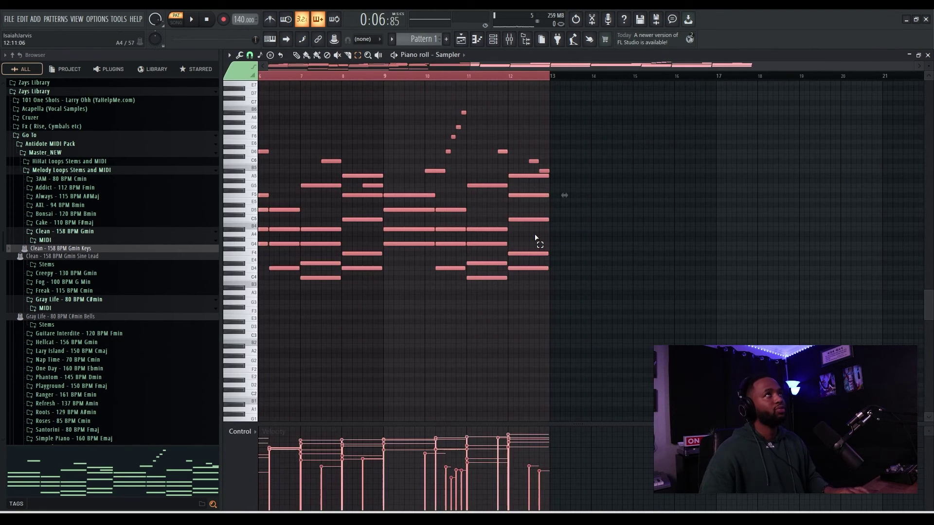
key(Delete)
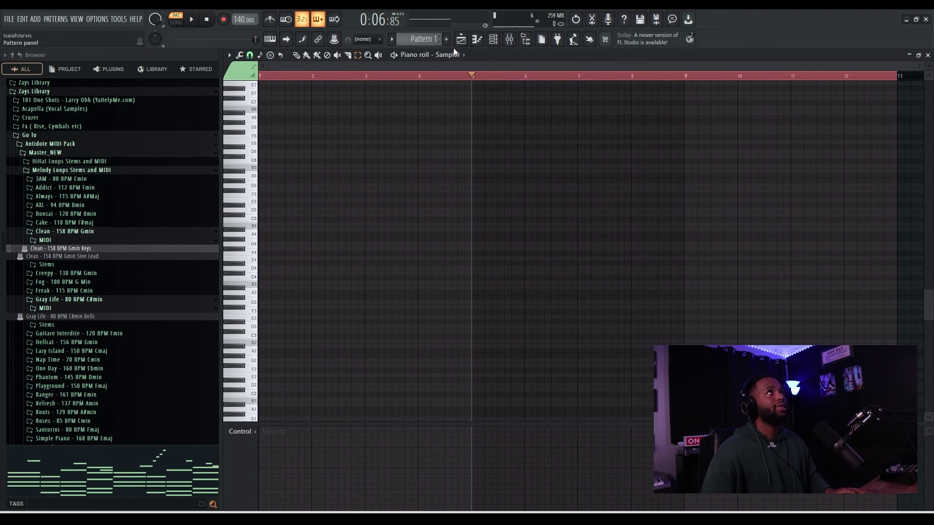
Step: Return to the Playlist and remove the Pattern 1 clip from Track 25
key(F5)
right_click(511, 243)
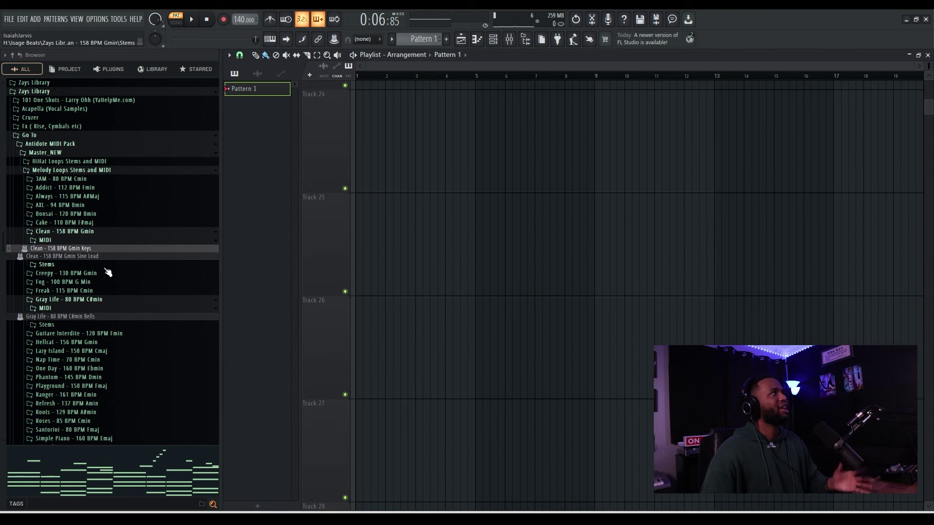
Step: Collapse the Antidote MIDI Pack folder and expand L.Dre Drum Kit Vol.3 down to its Full Drum Loops folder in the Browser
scroll(93, 227, up, 5)
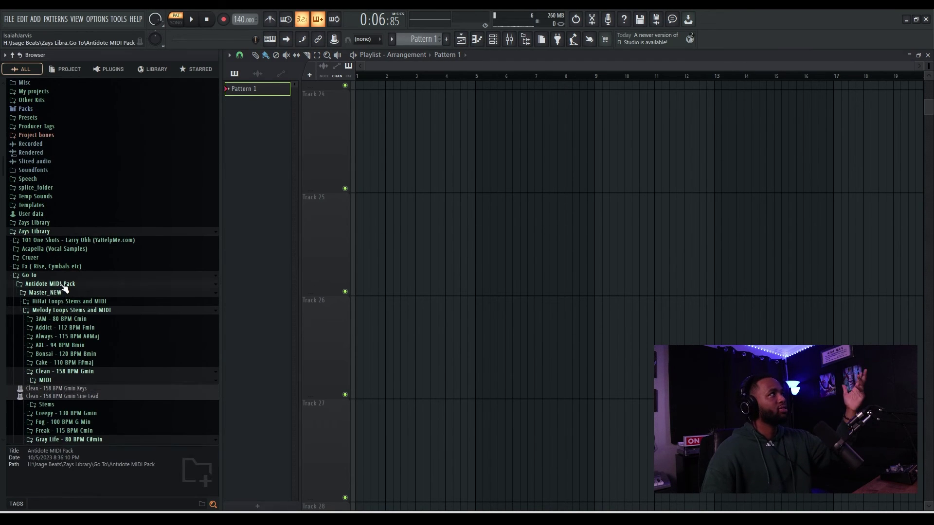
click(50, 283)
click(54, 310)
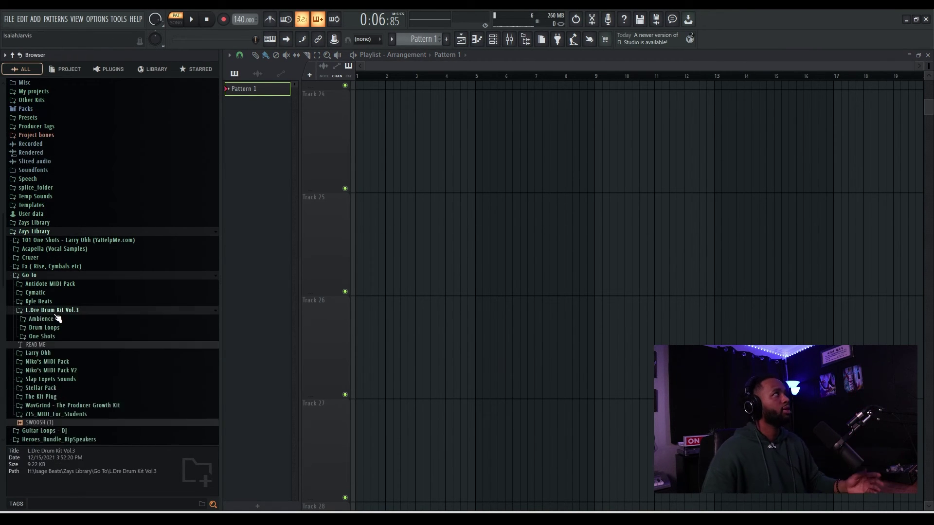
click(49, 327)
click(53, 336)
Step: Place the L.Dre - Crunchy Drum Loop 75bpm sample at the start of Track 24 in the Playlist
drag(66, 361, 428, 146)
drag(481, 178, 420, 178)
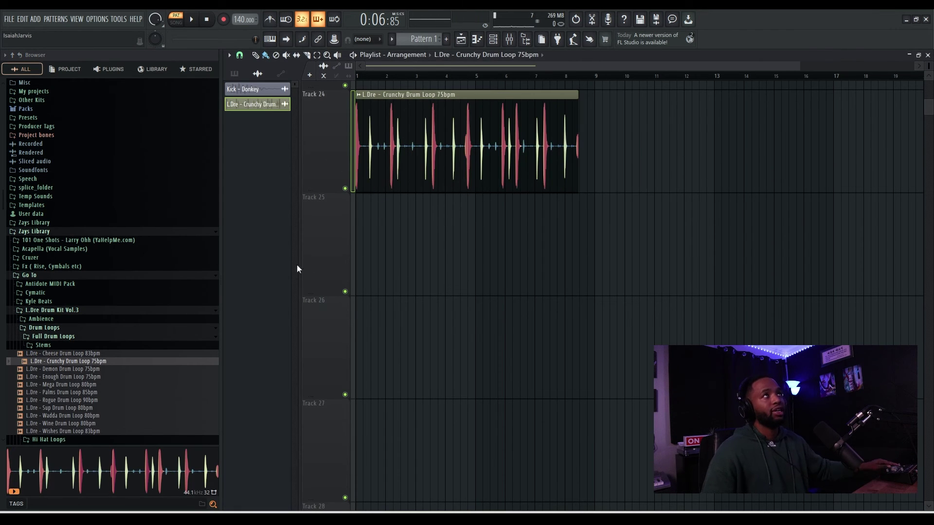
double_click(444, 190)
key(Escape)
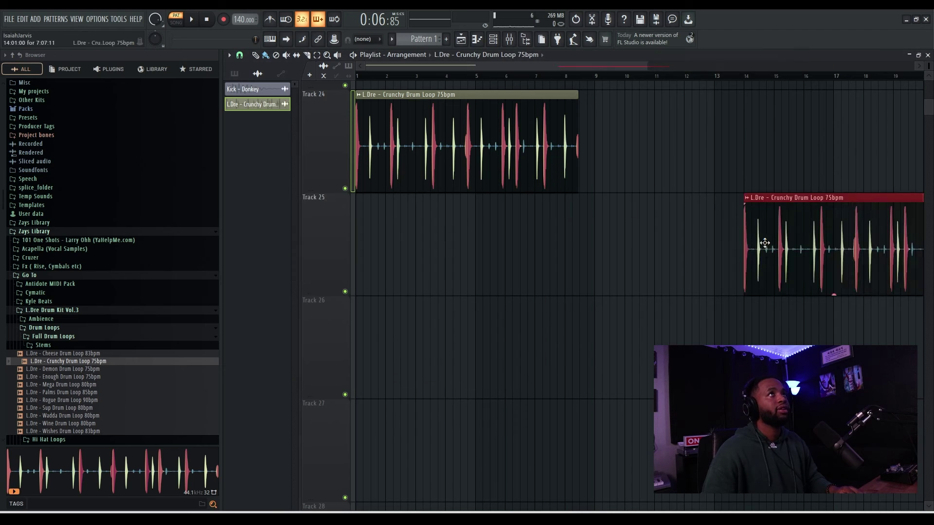
Step: Show the Channel rack and expand the One Shots Bass folder of L.Dre Drum Kit Vol.3 in the Browser
click(493, 40)
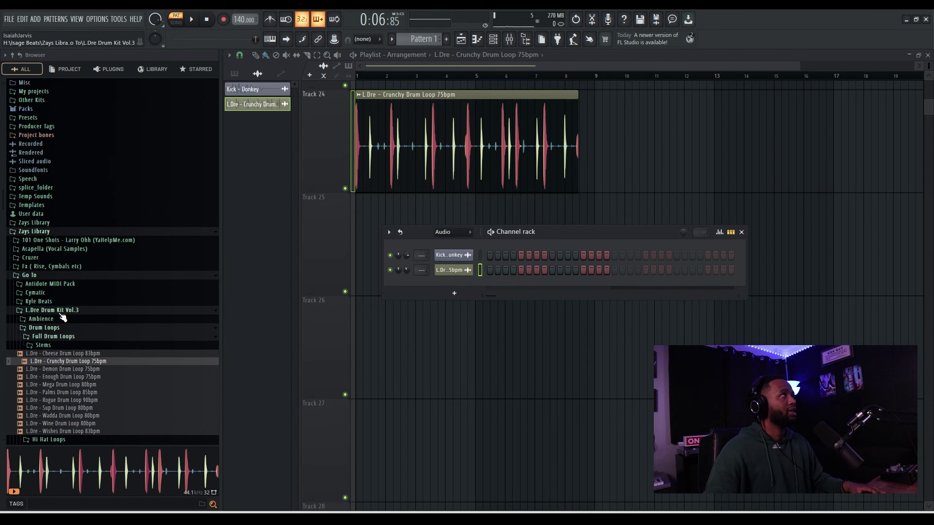
click(48, 295)
scroll(53, 303, up, 5)
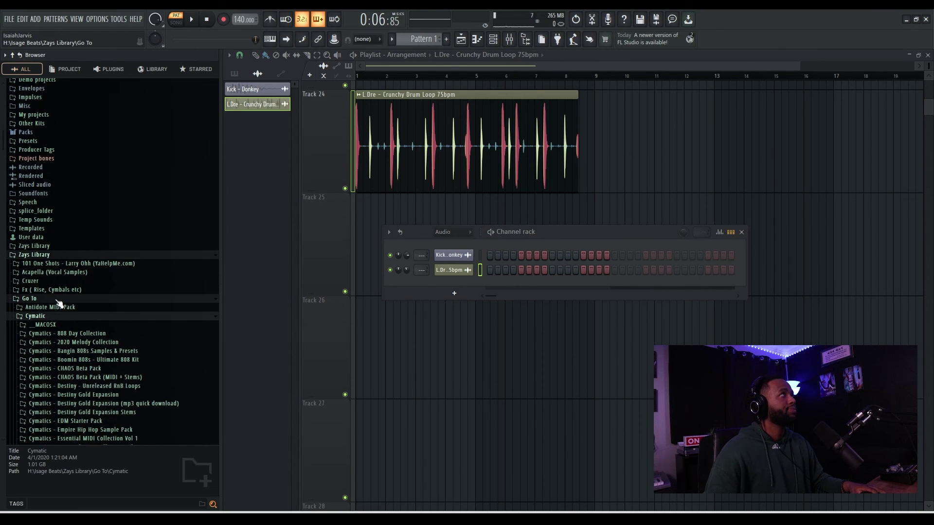
click(35, 316)
click(51, 333)
scroll(63, 316, down, 6)
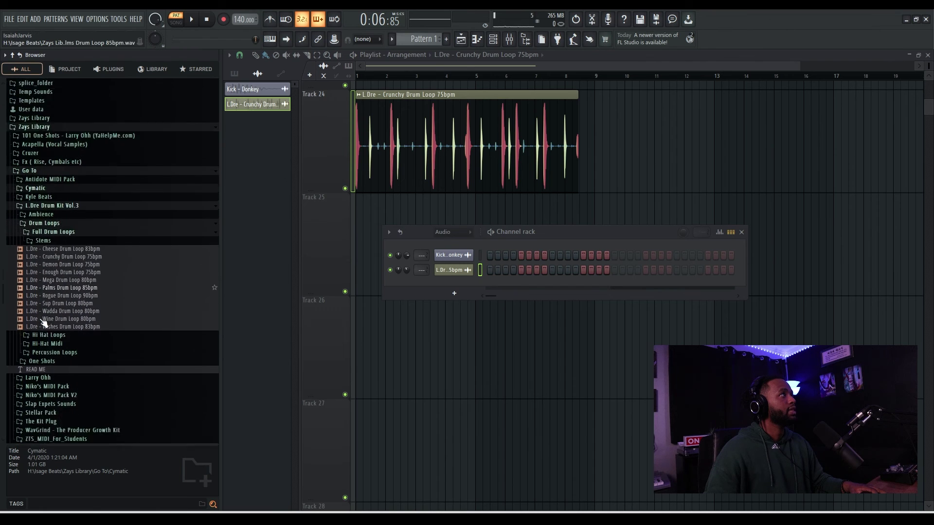
click(42, 302)
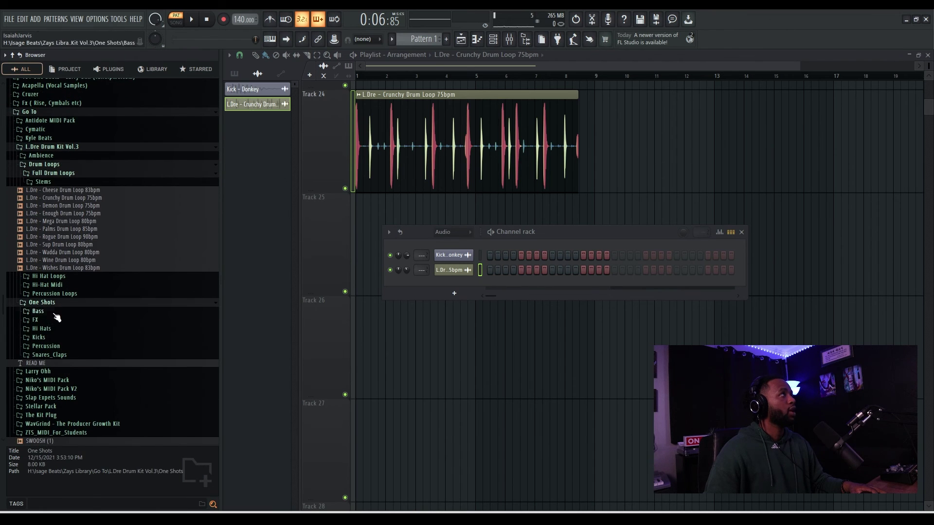
click(44, 311)
Step: Add L.Dre - Demon Bass C as a new channel below Kick - Driven and open its sampler settings
drag(48, 320, 458, 279)
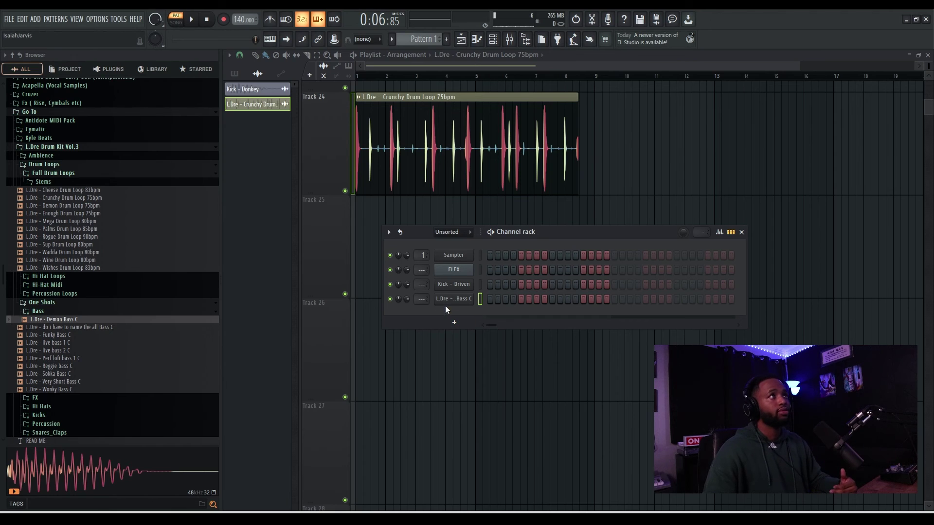
click(454, 300)
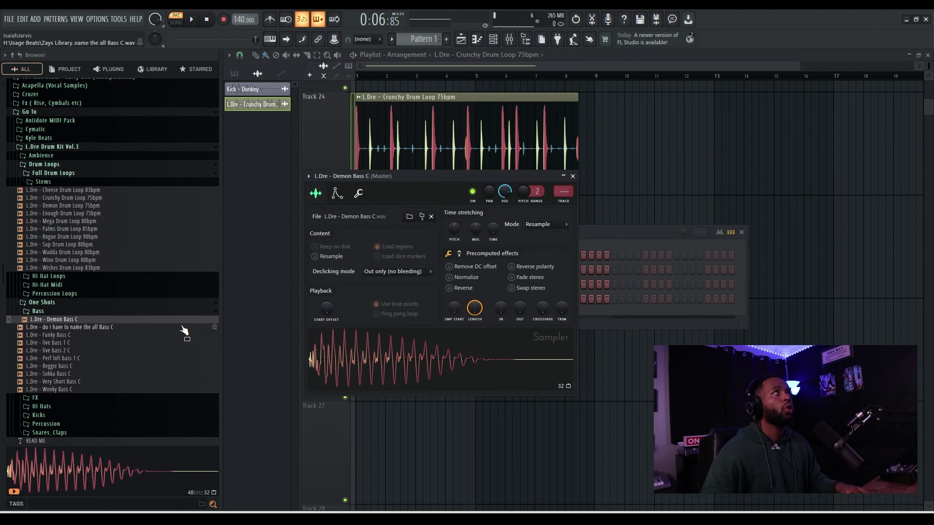
Step: Place L.Dre - Demon Bass C audio clips on Track 25 at bars 3, 5, 7 and 8, and delete all four
drag(124, 320, 662, 158)
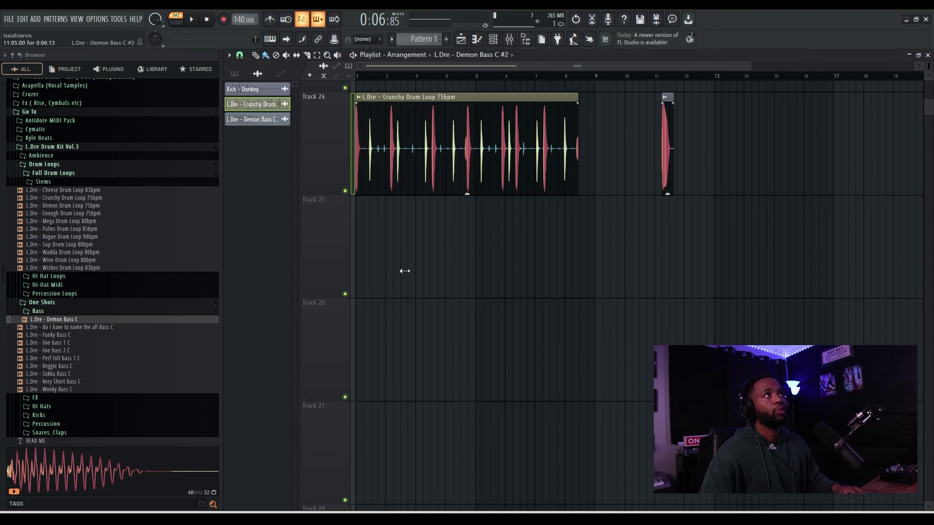
drag(669, 172, 421, 290)
click(481, 285)
click(540, 273)
click(578, 275)
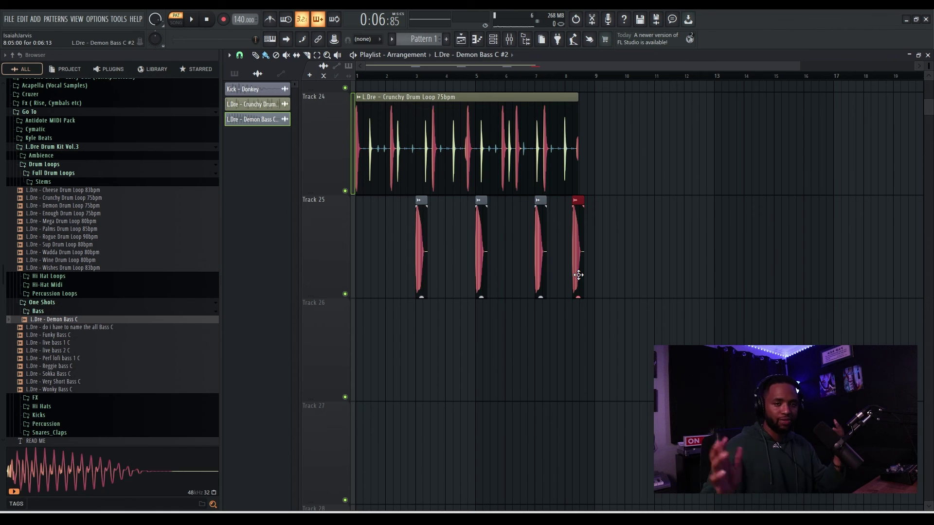
key(Delete)
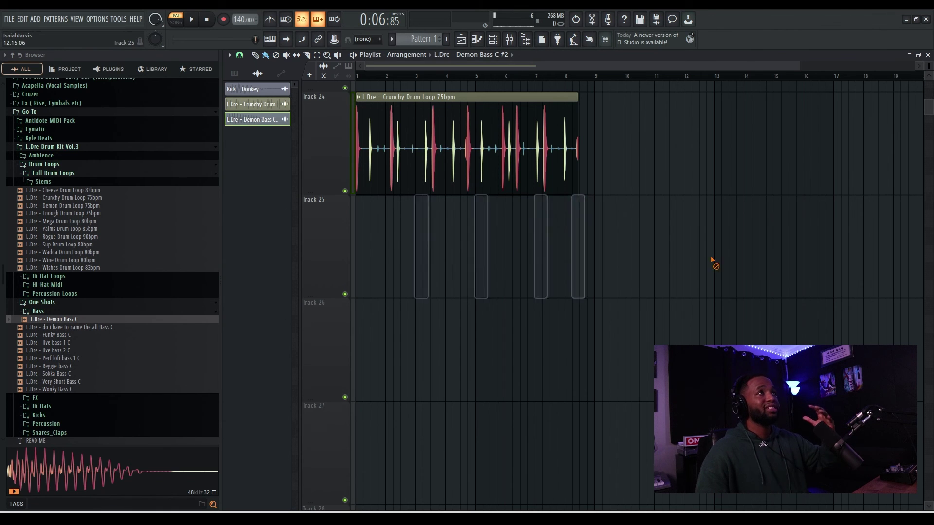